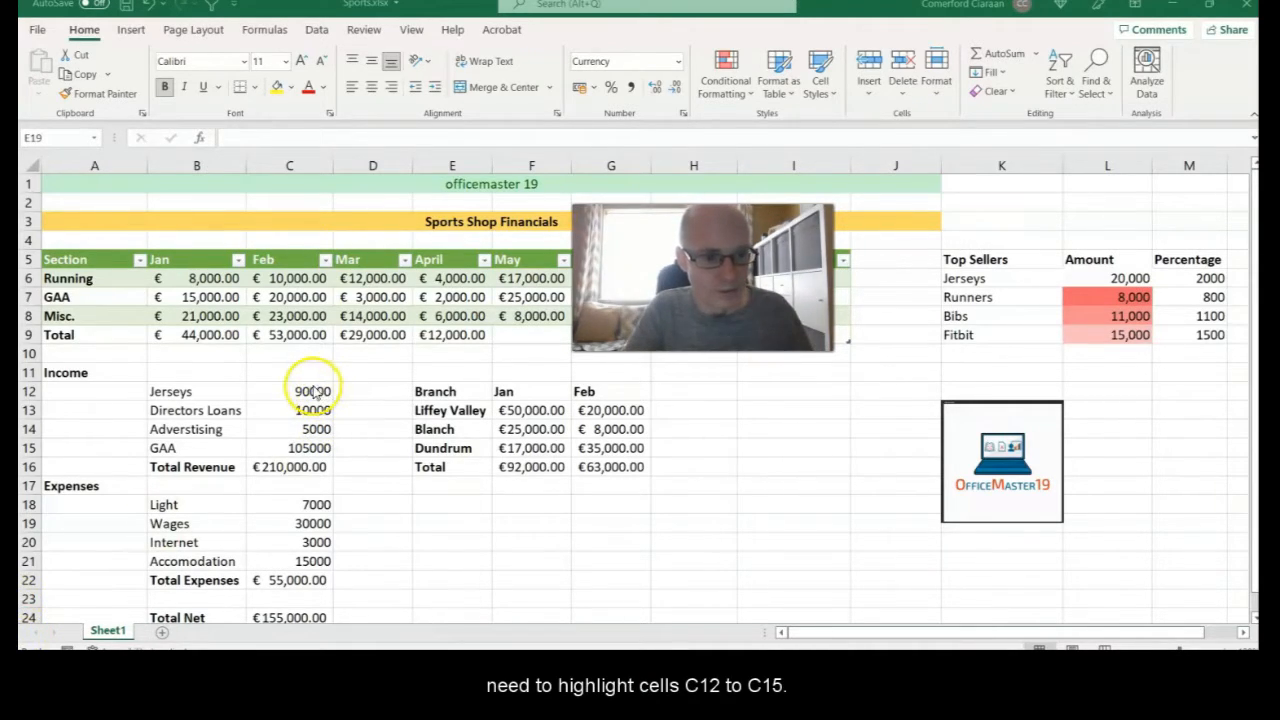
Define the name Expenses for the income figures in cells C12 to C15, with workbook scope.
left_click_drag(305, 392, 293, 449)
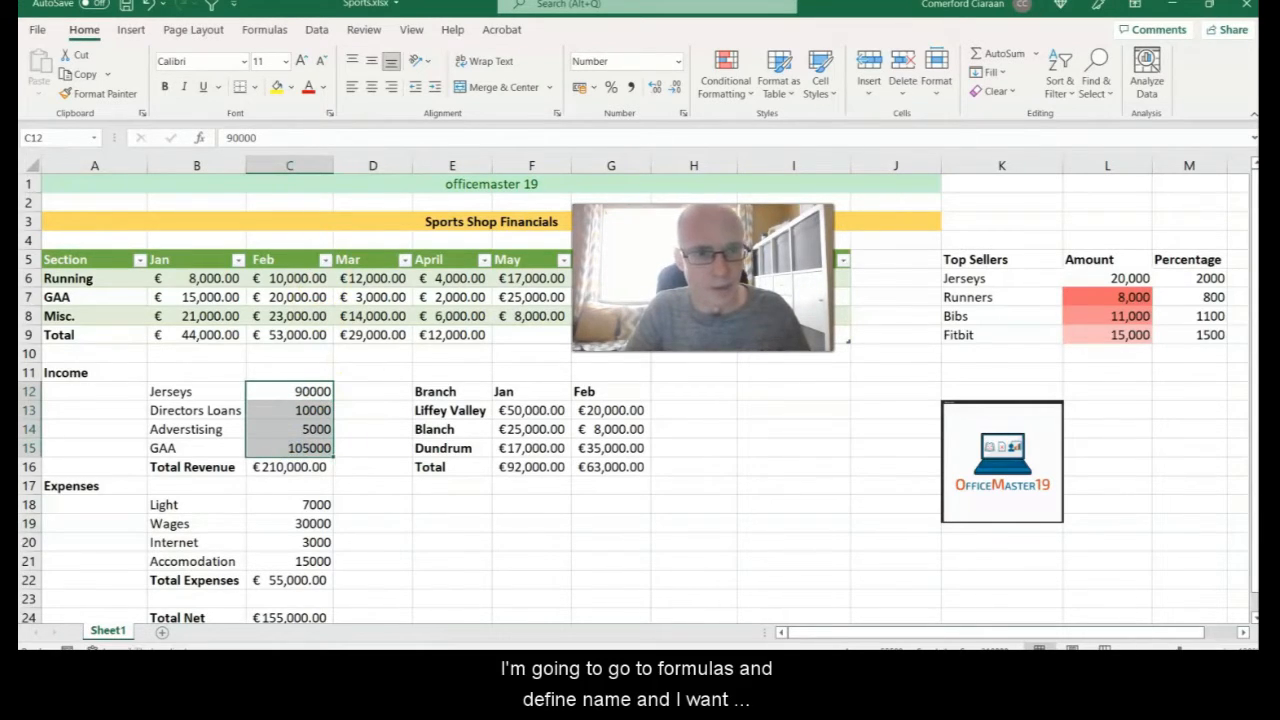
left_click(266, 31)
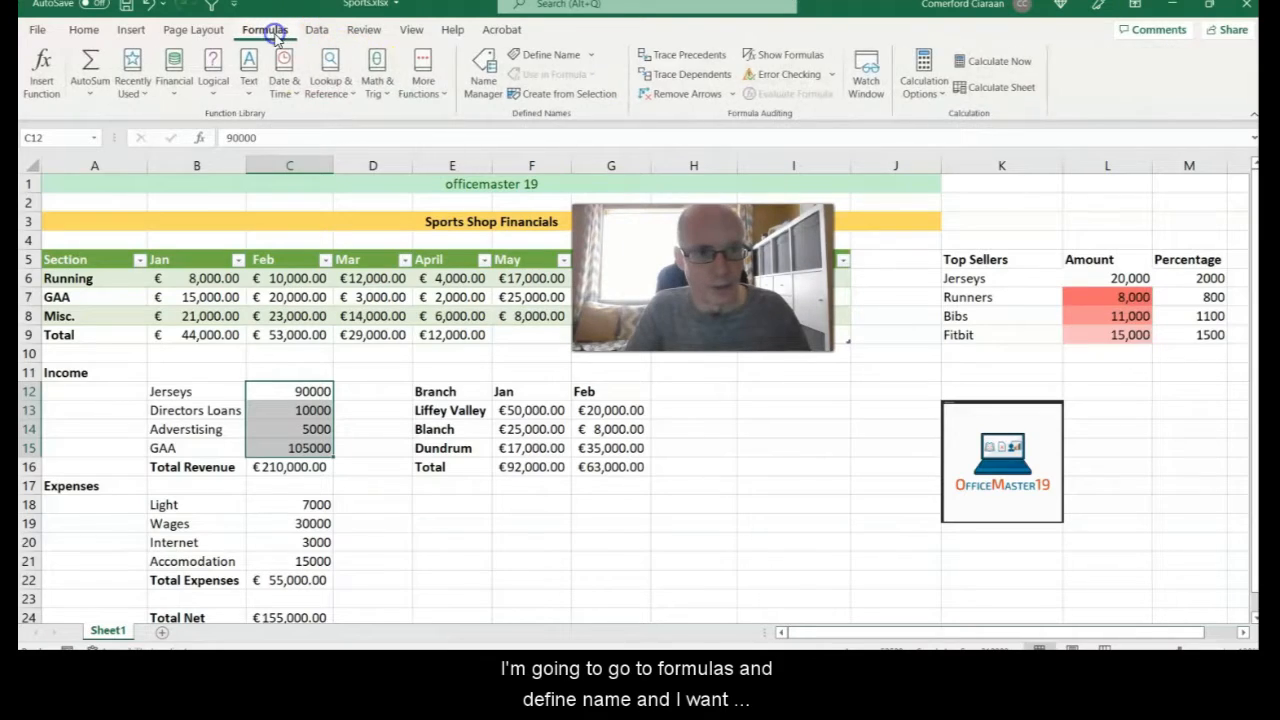
left_click(590, 55)
left_click(550, 77)
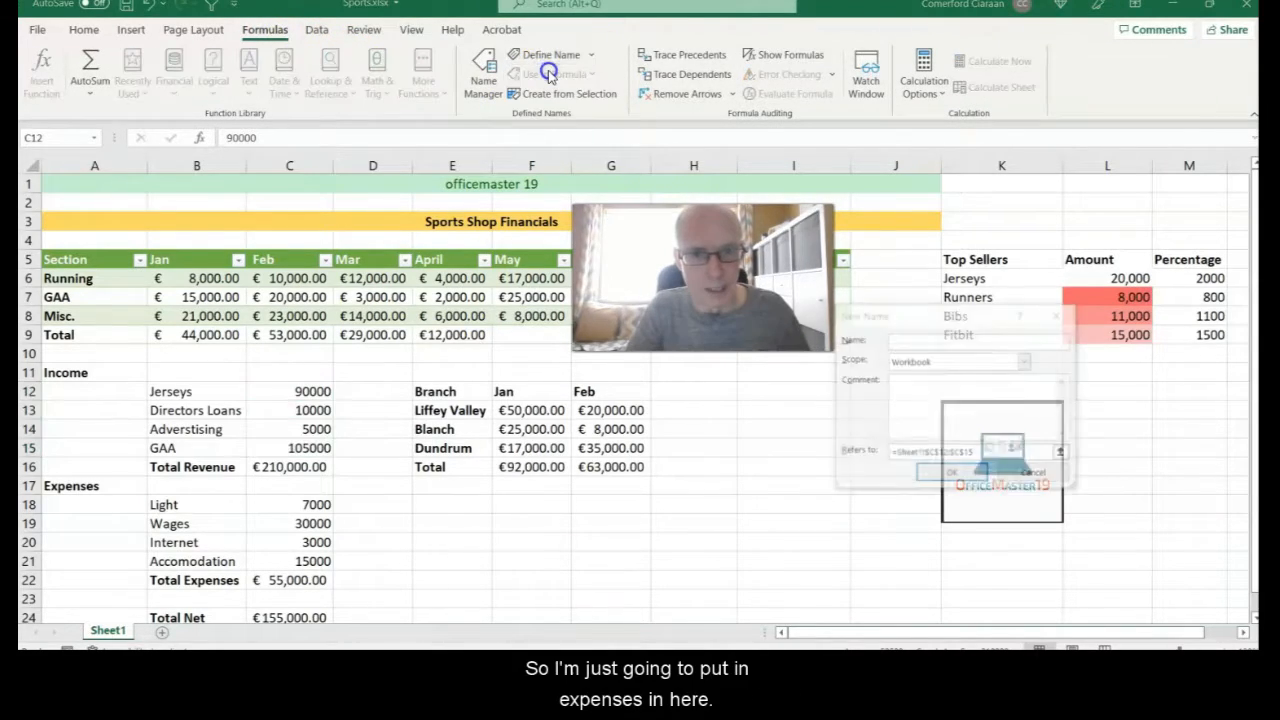
left_click(915, 341)
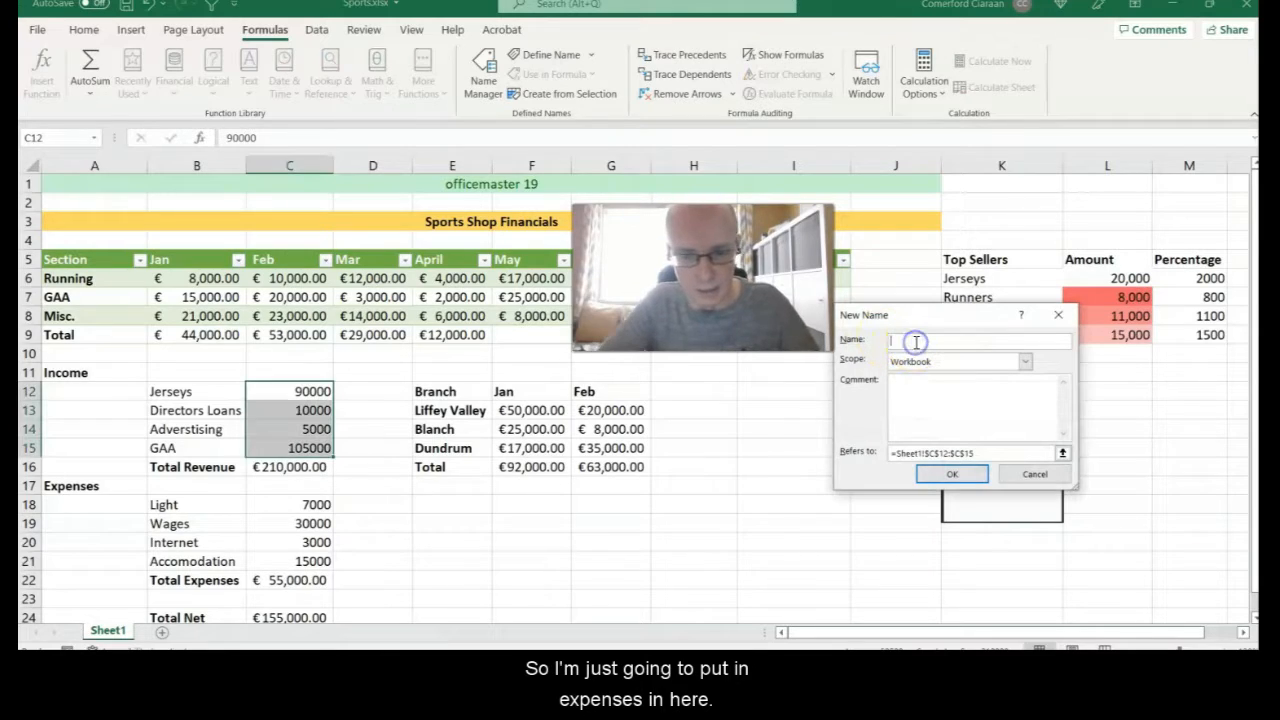
type("Expenses")
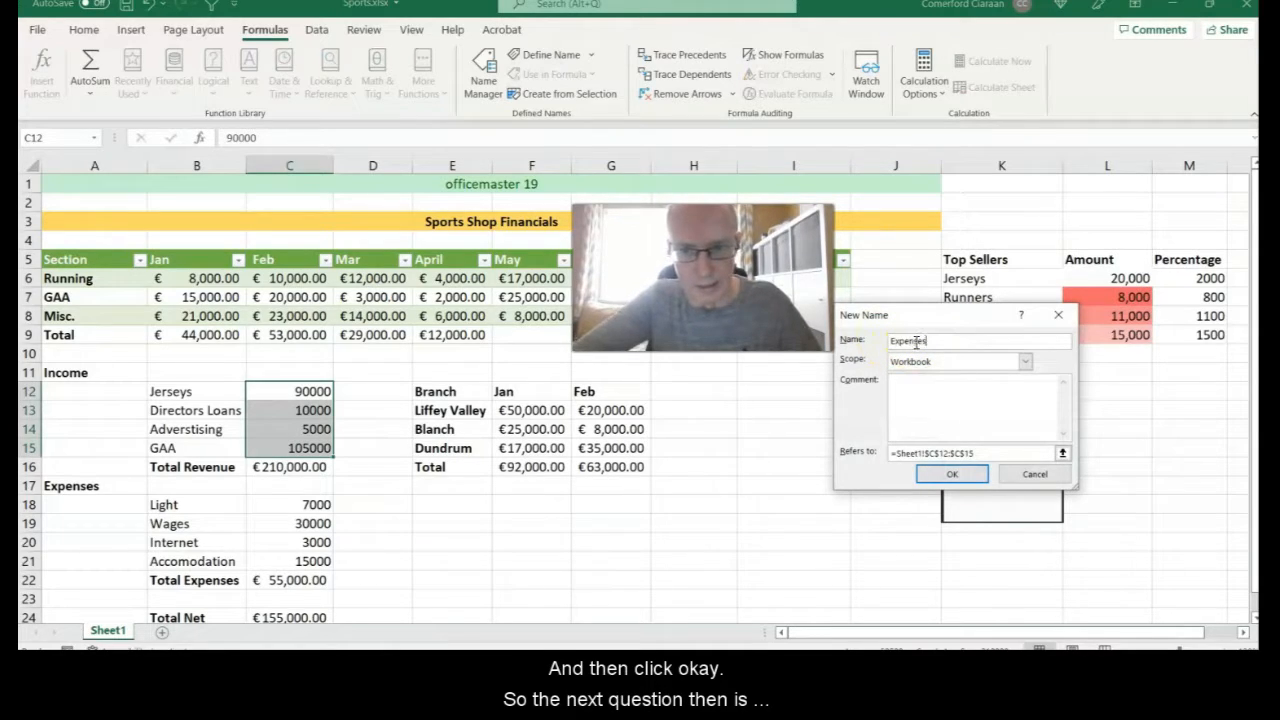
key("Return")
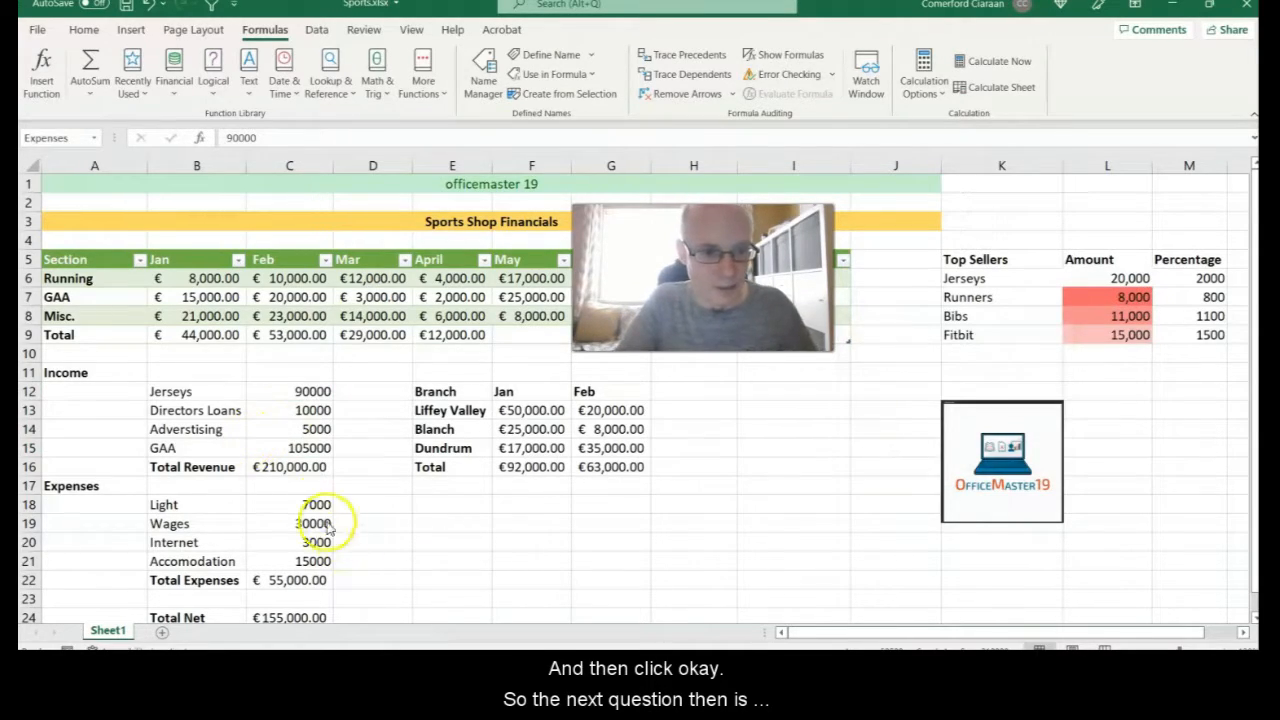
Define the name Revenue for the expense figures in cells C18 to C21, with workbook scope.
left_click_drag(289, 506, 282, 559)
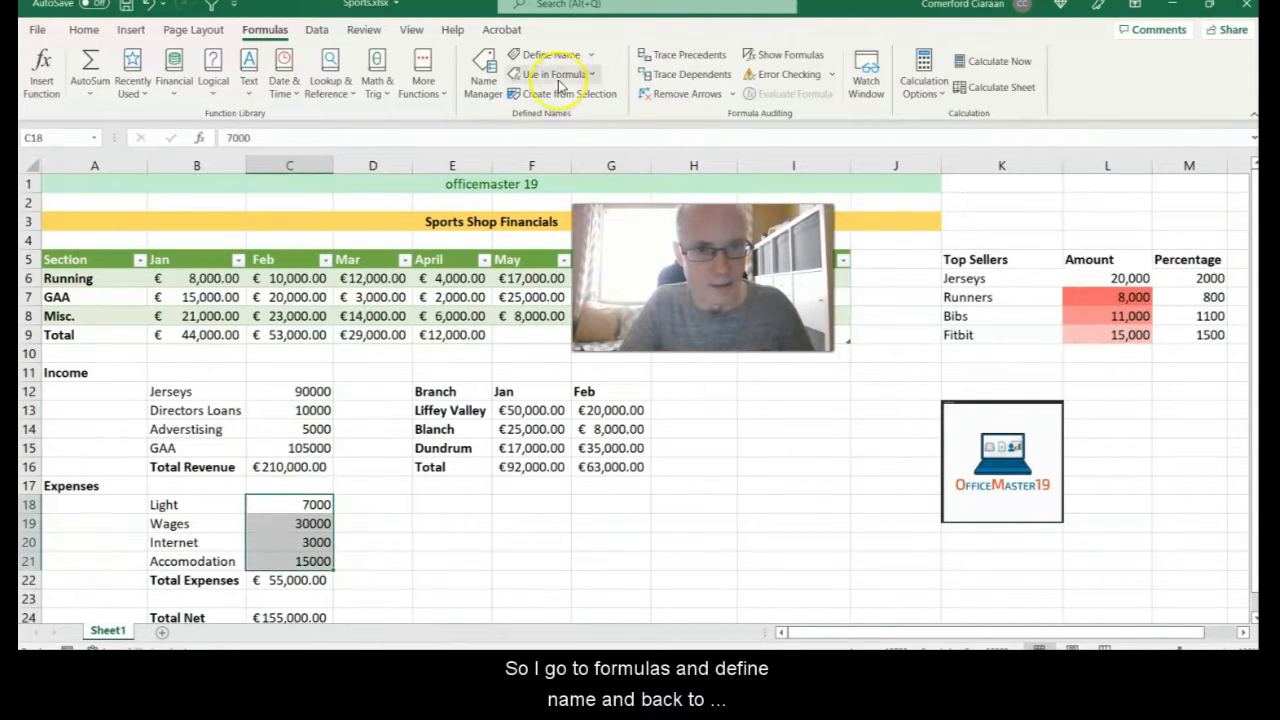
left_click(592, 60)
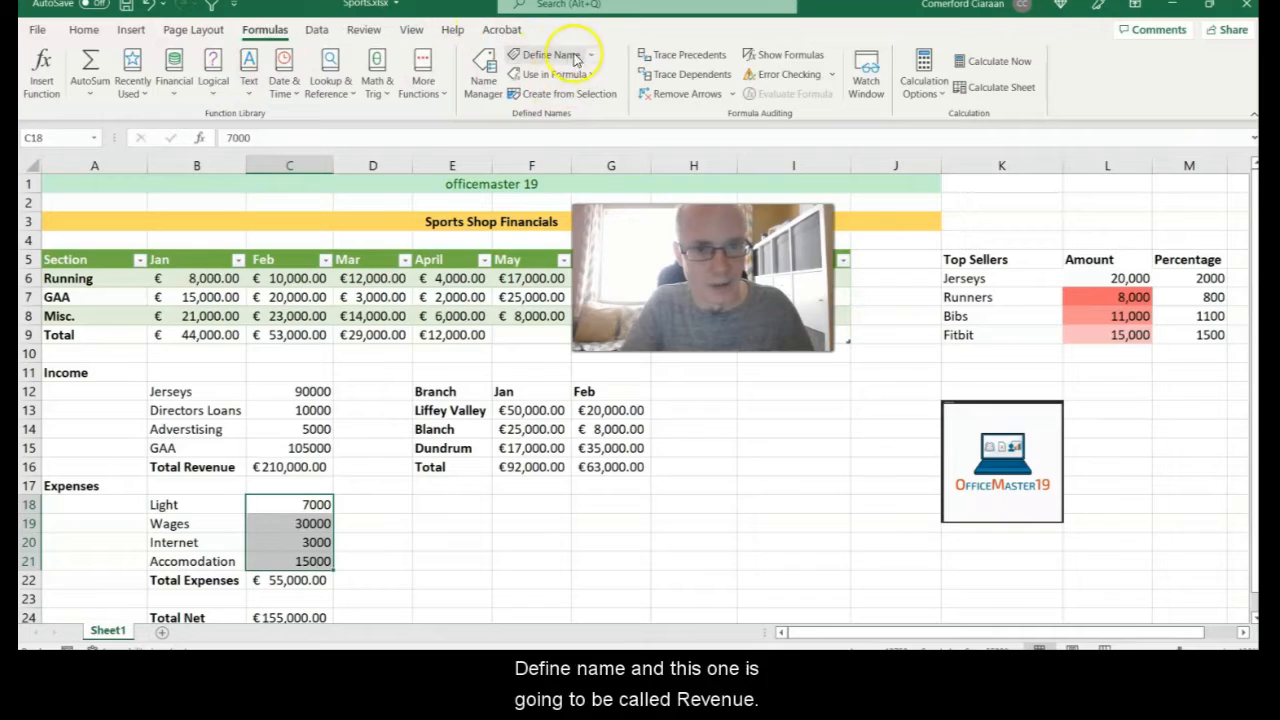
left_click(592, 56)
left_click(560, 78)
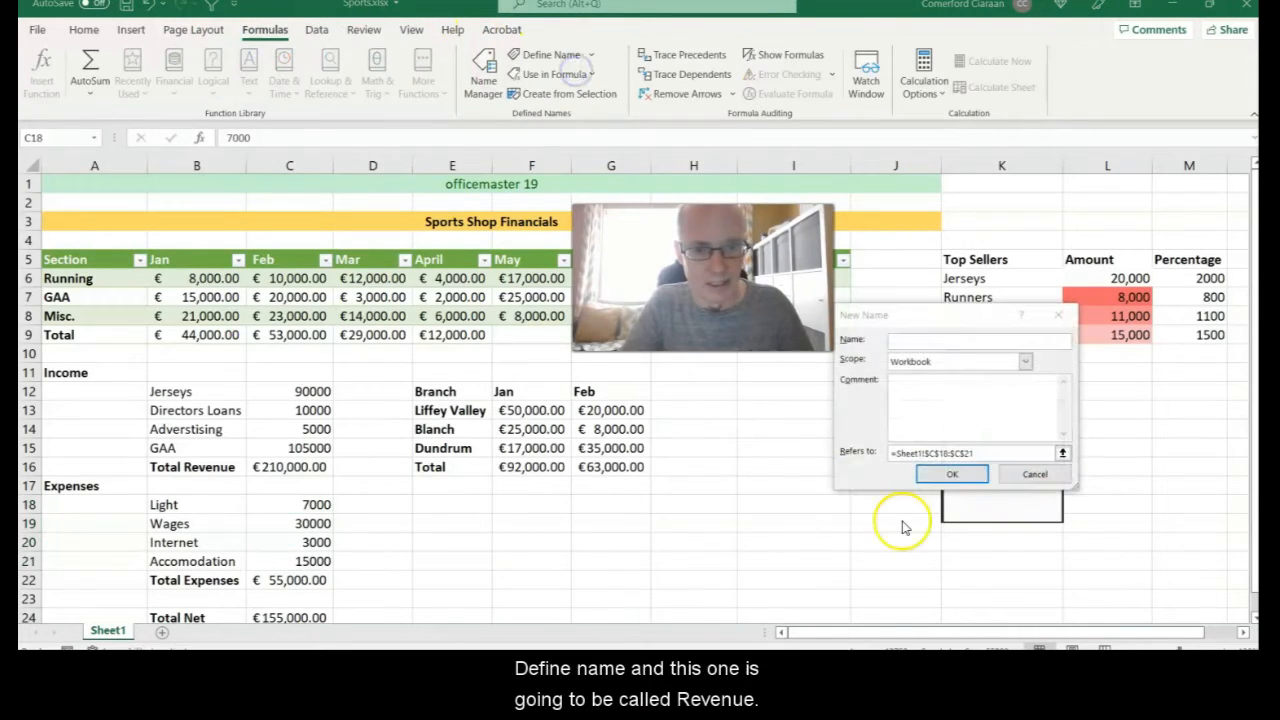
left_click(966, 341)
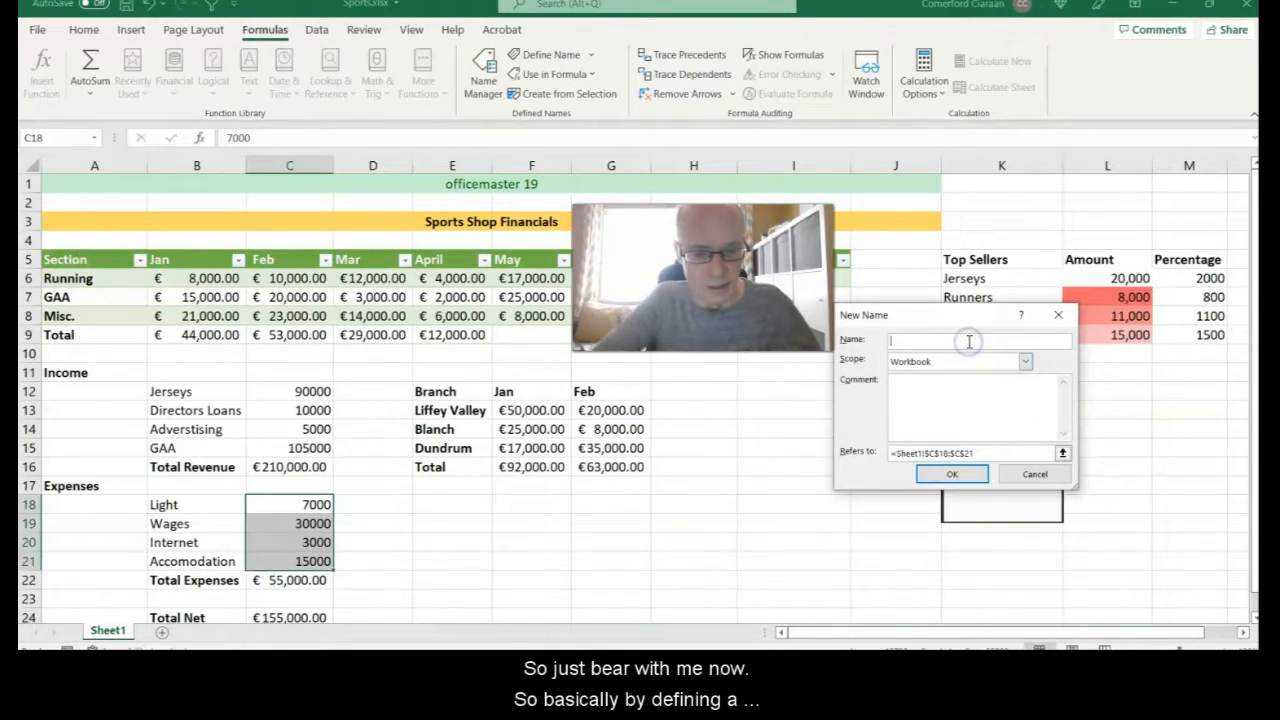
type("Revenue")
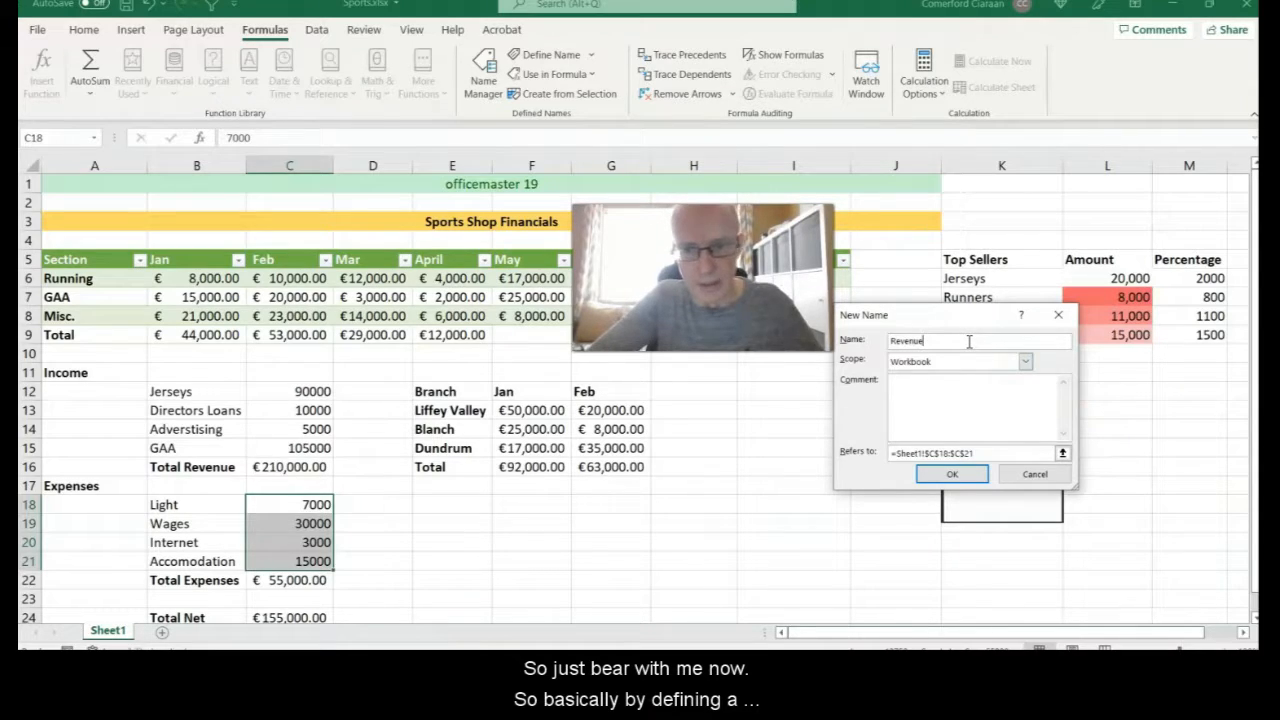
key("Return")
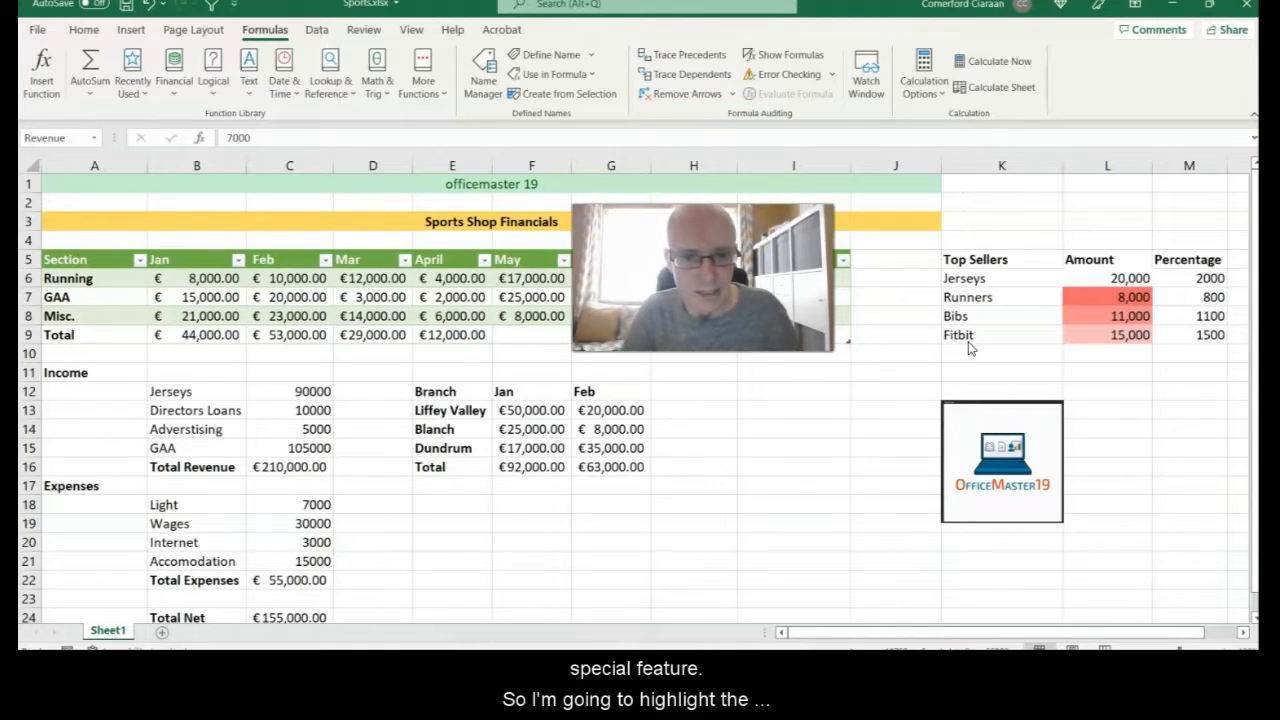
Copy the branch table's Feb column, G12 to G16, and paste it into E19 to E23 as values with number formatting.
left_click(592, 391)
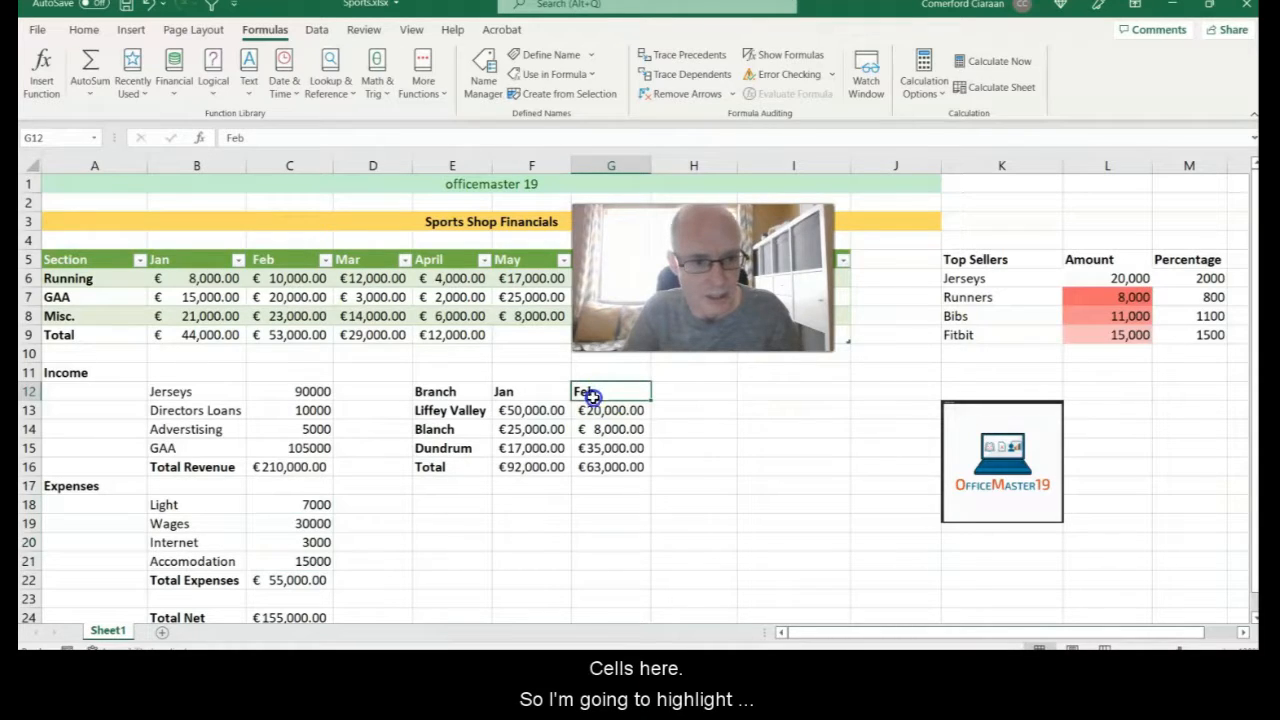
left_click_drag(592, 397, 595, 467)
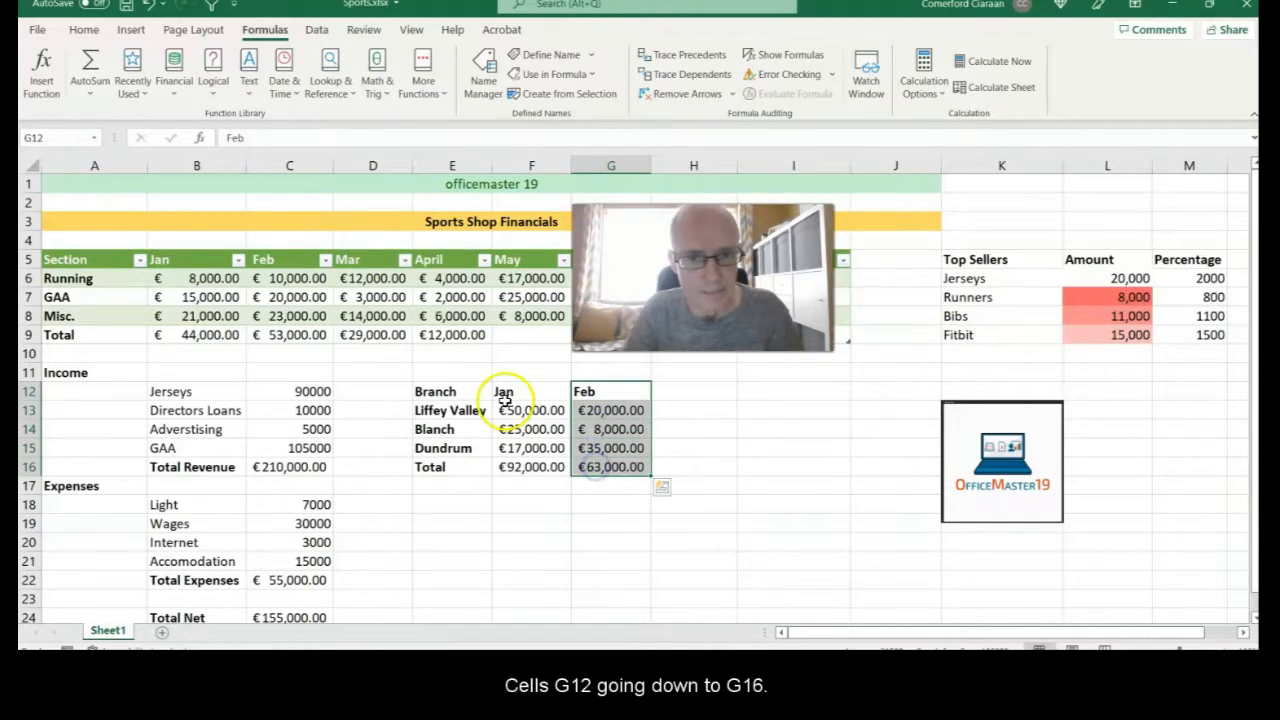
left_click(86, 33)
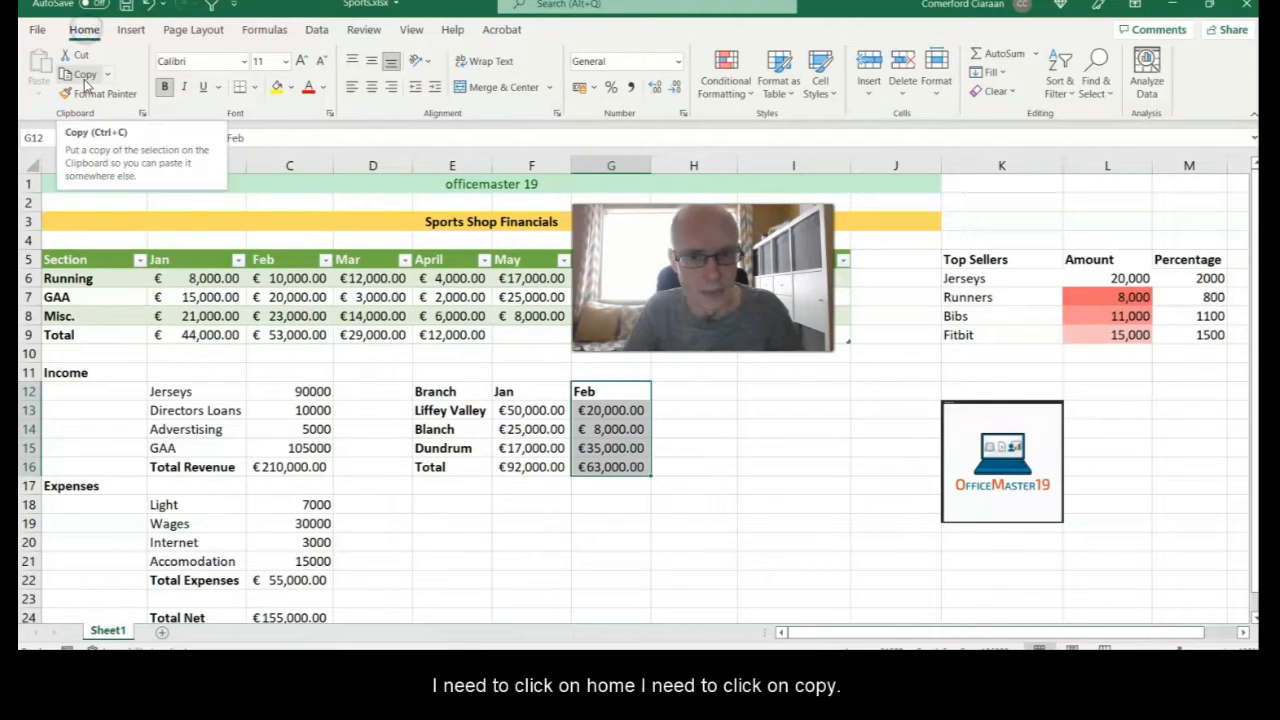
left_click(86, 79)
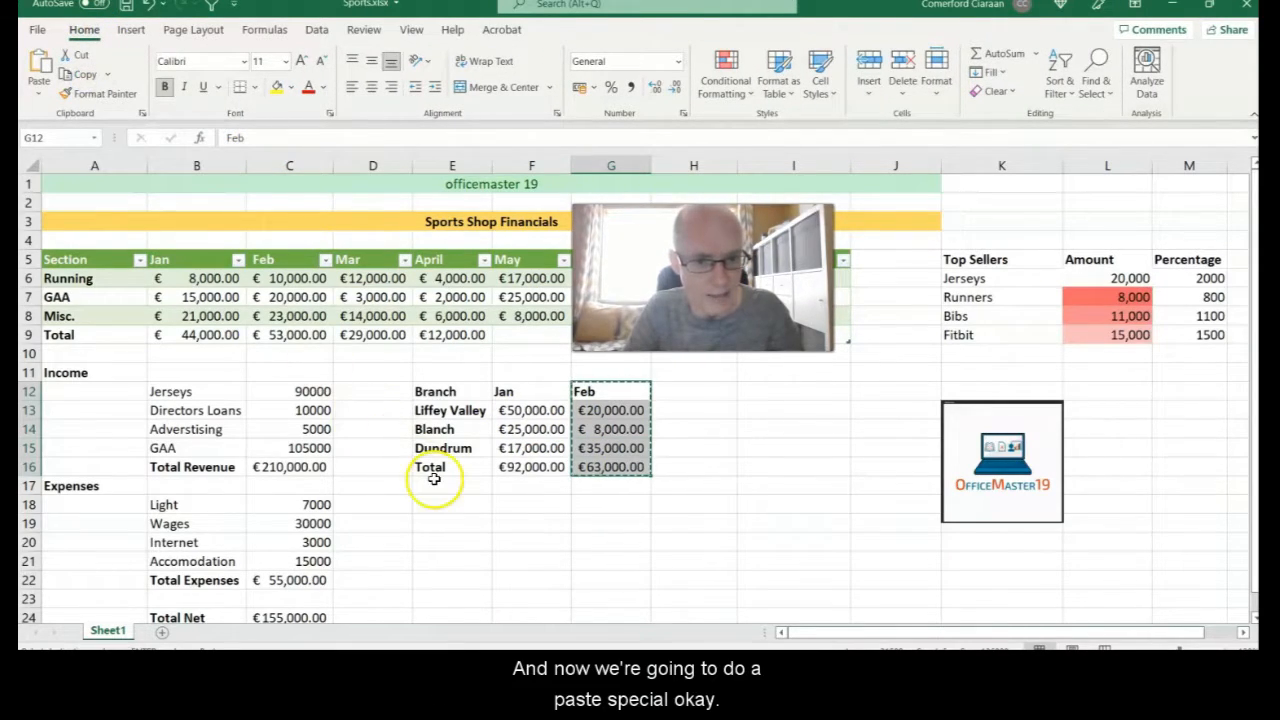
left_click(425, 526)
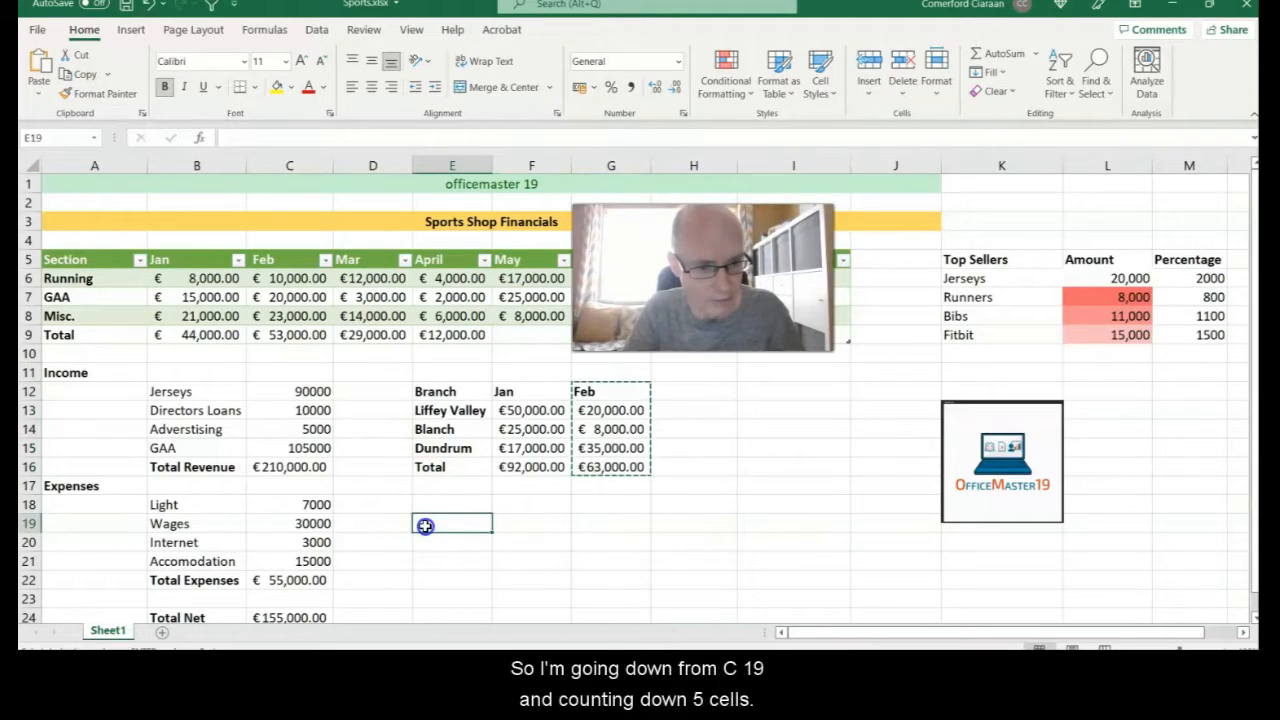
left_click_drag(425, 533, 427, 600)
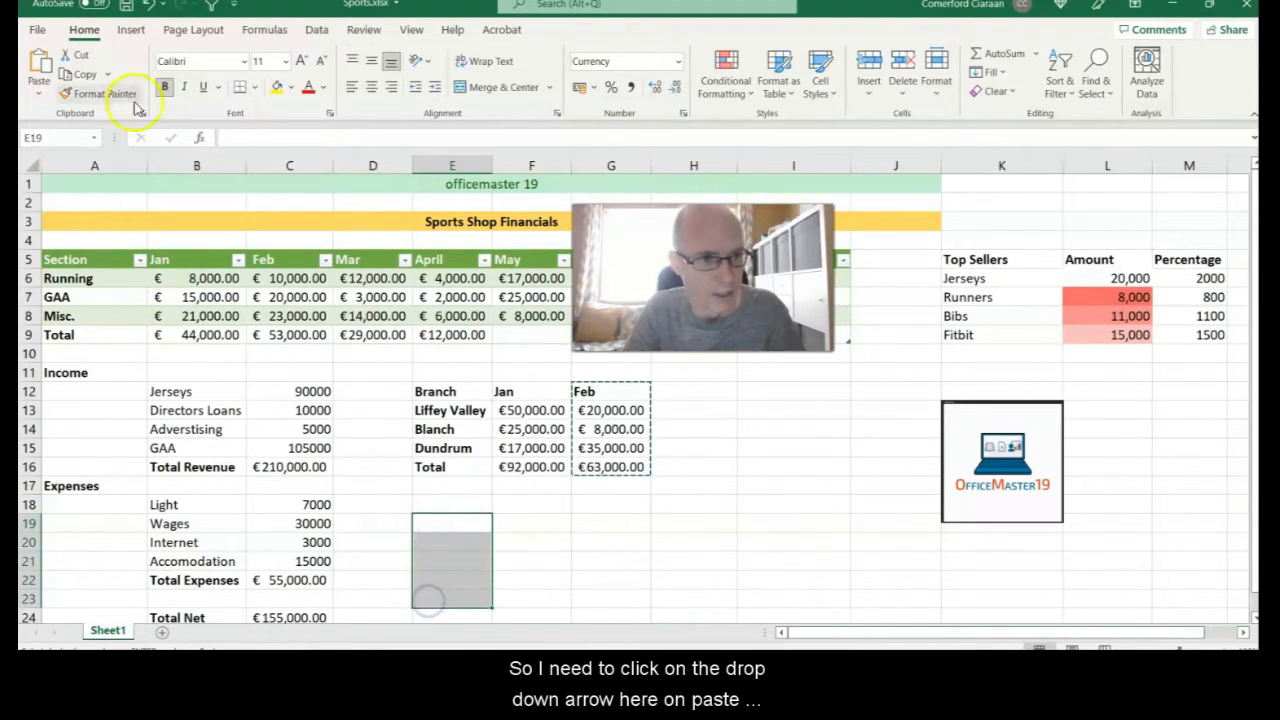
left_click(40, 100)
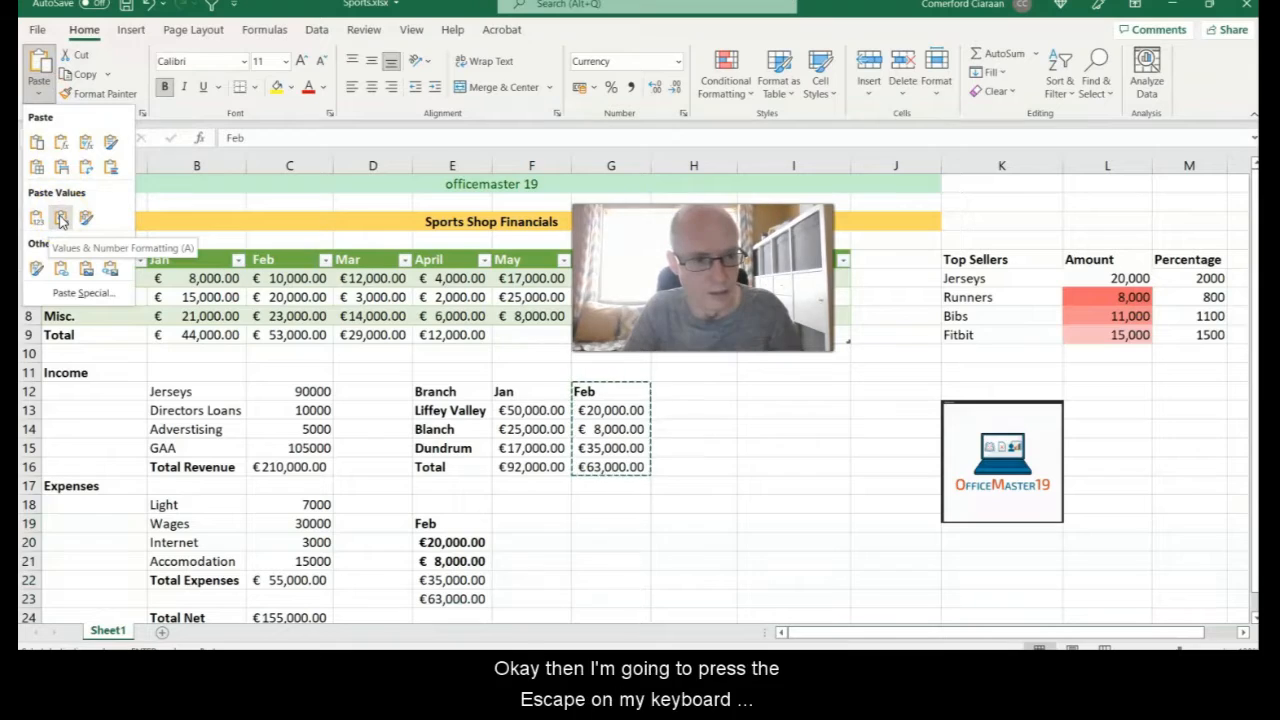
left_click(60, 220)
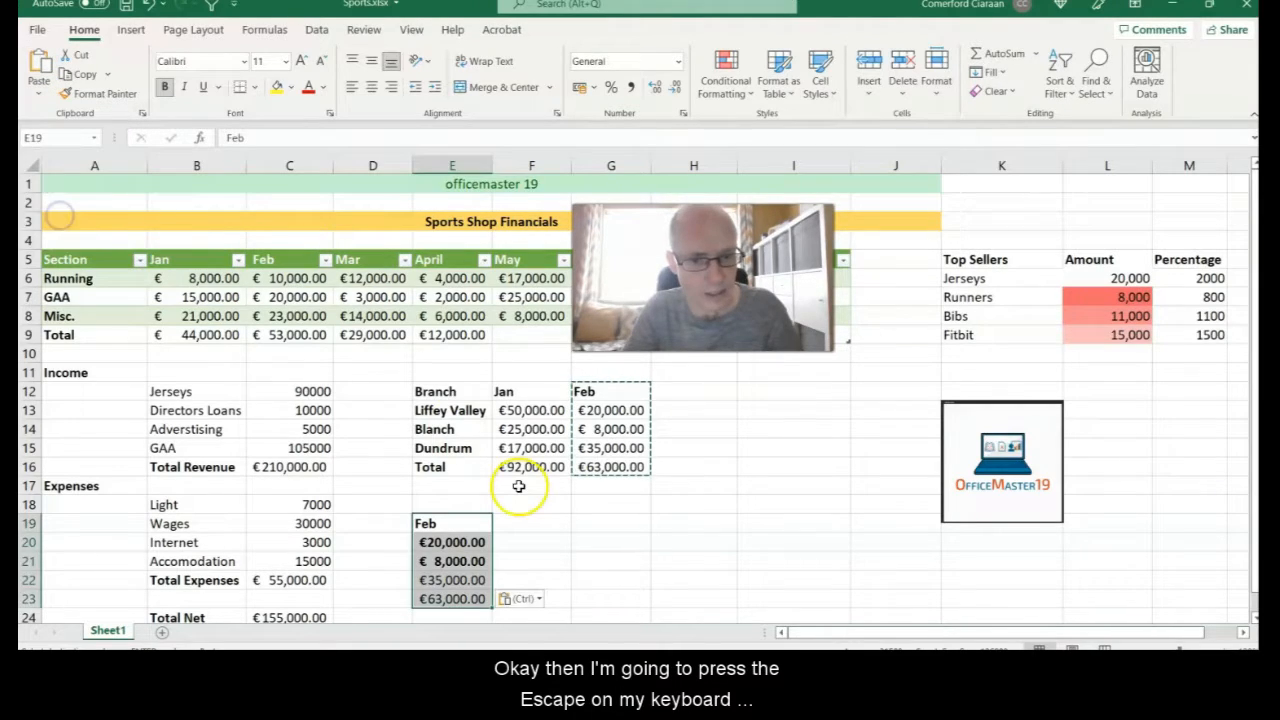
key("Escape")
left_click(595, 517)
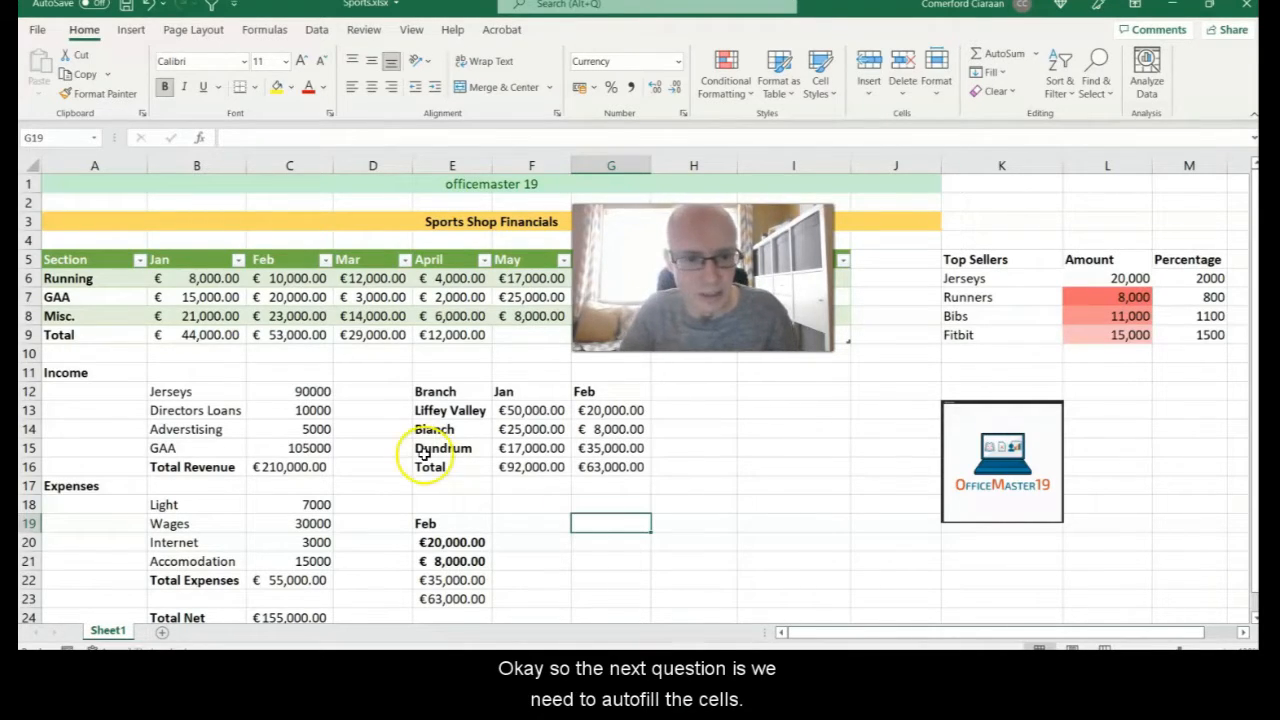
Autofill the April total formula from E9 across the Total row to H9.
left_click(450, 338)
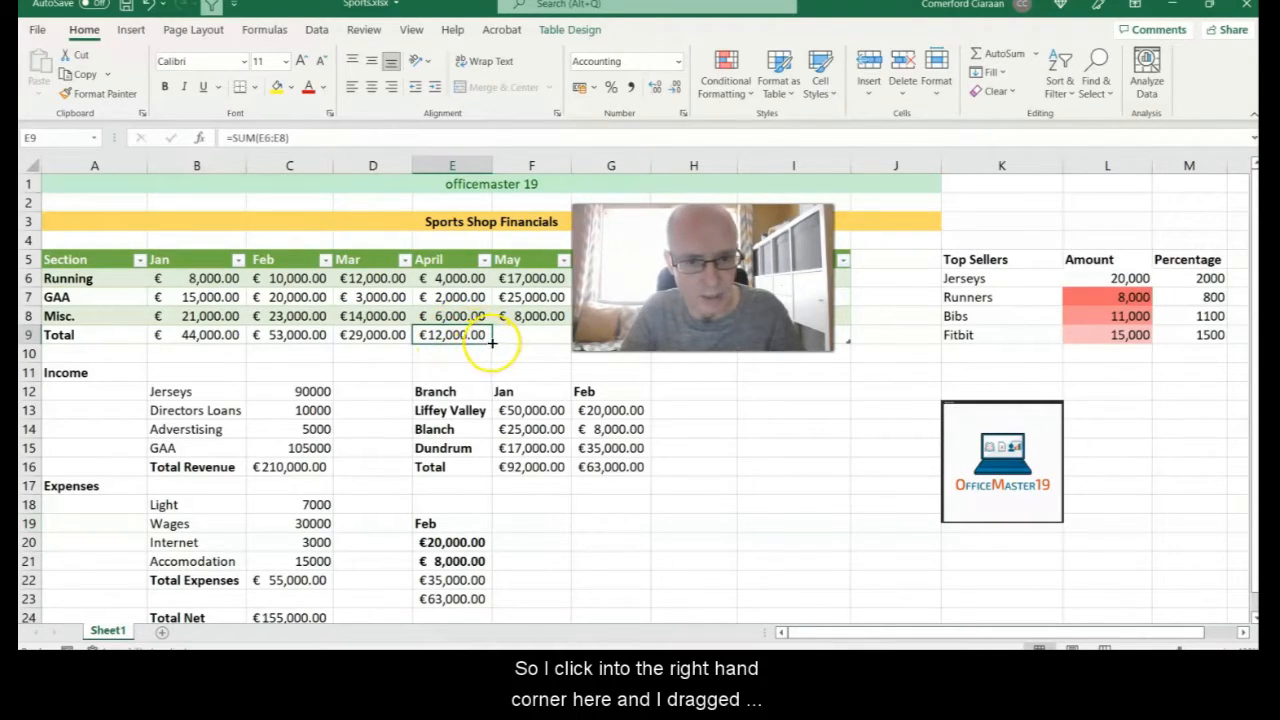
left_click_drag(492, 342, 565, 340)
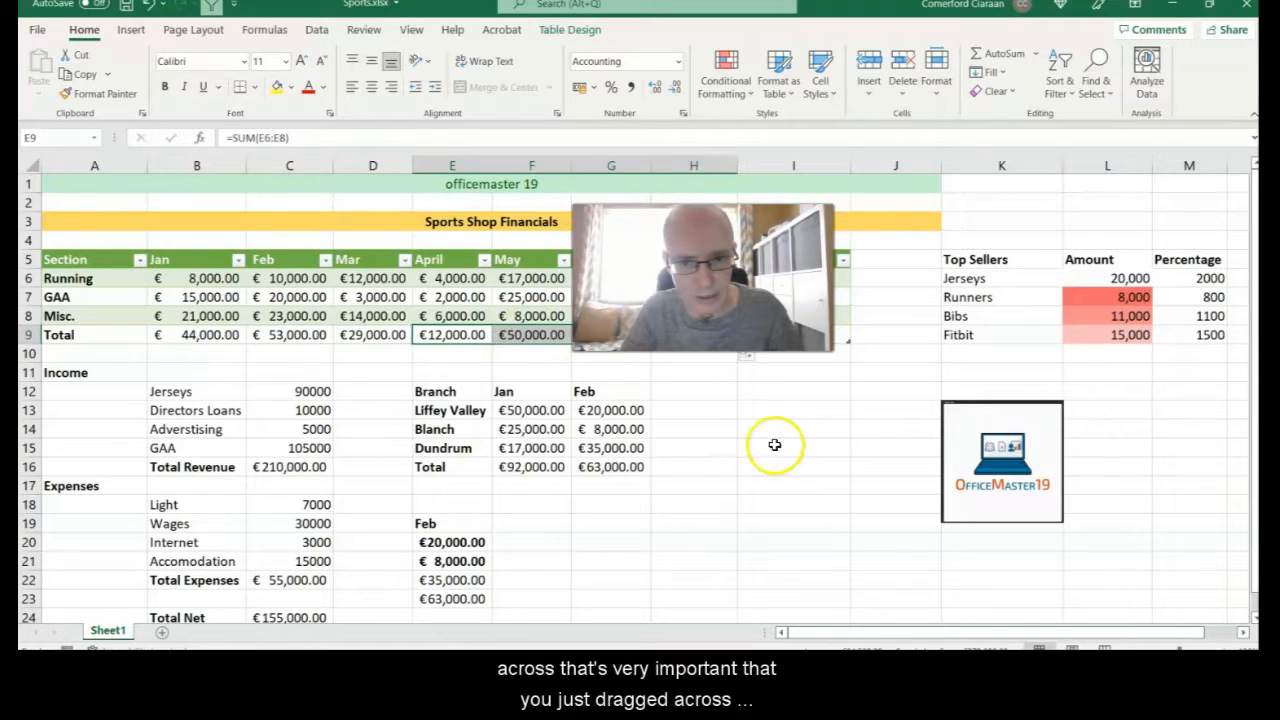
left_click(711, 409)
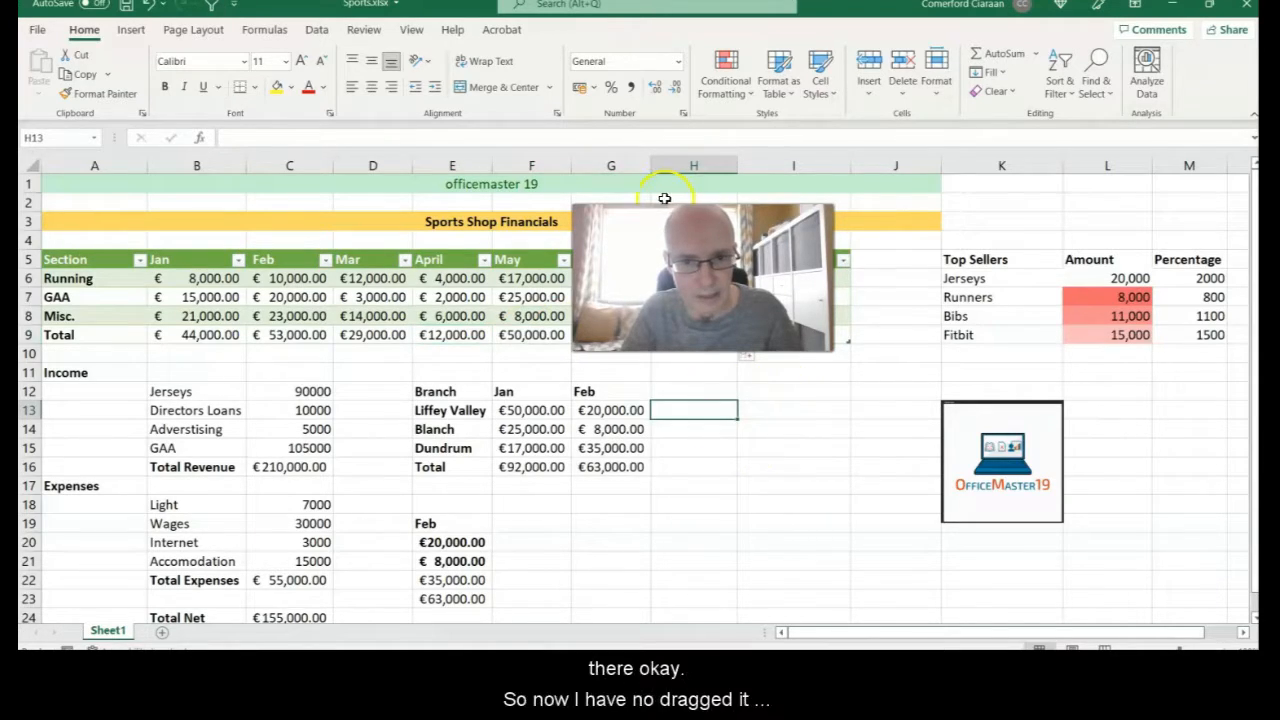
left_click_drag(694, 270, 984, 477)
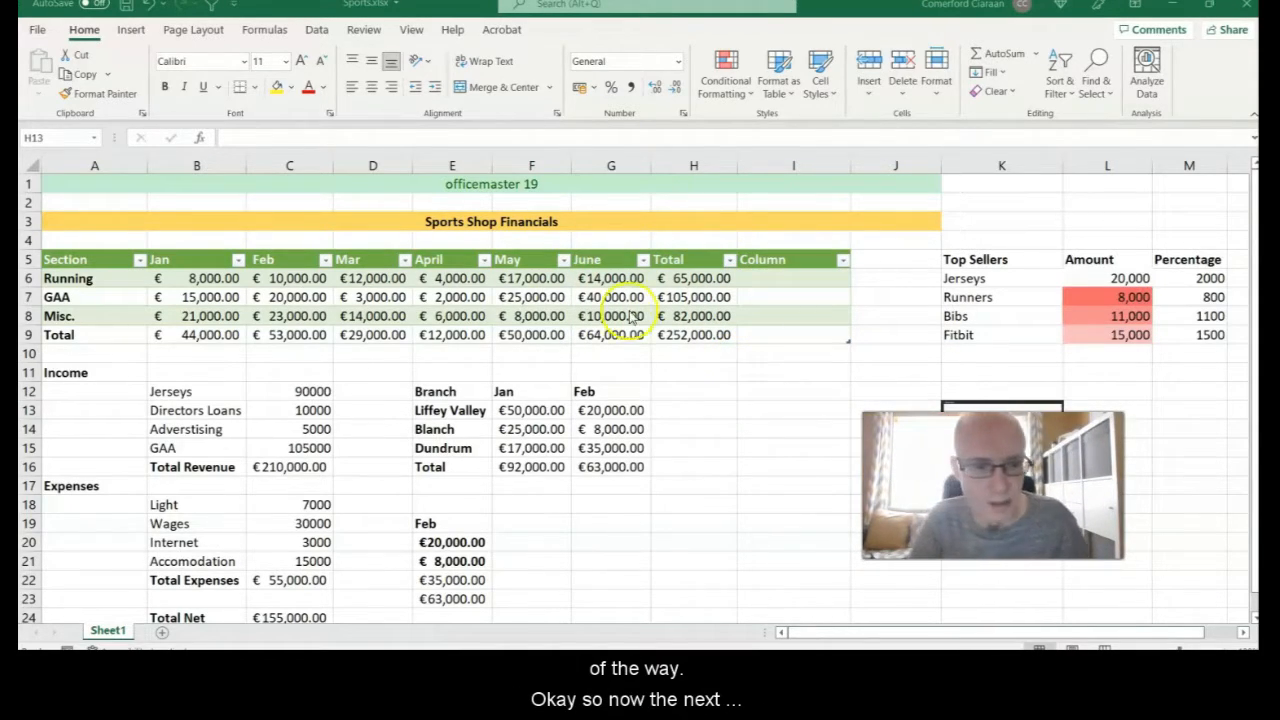
Format the income figures in C12 to C15 as euro Currency with 2 decimal places.
left_click_drag(297, 392, 280, 449)
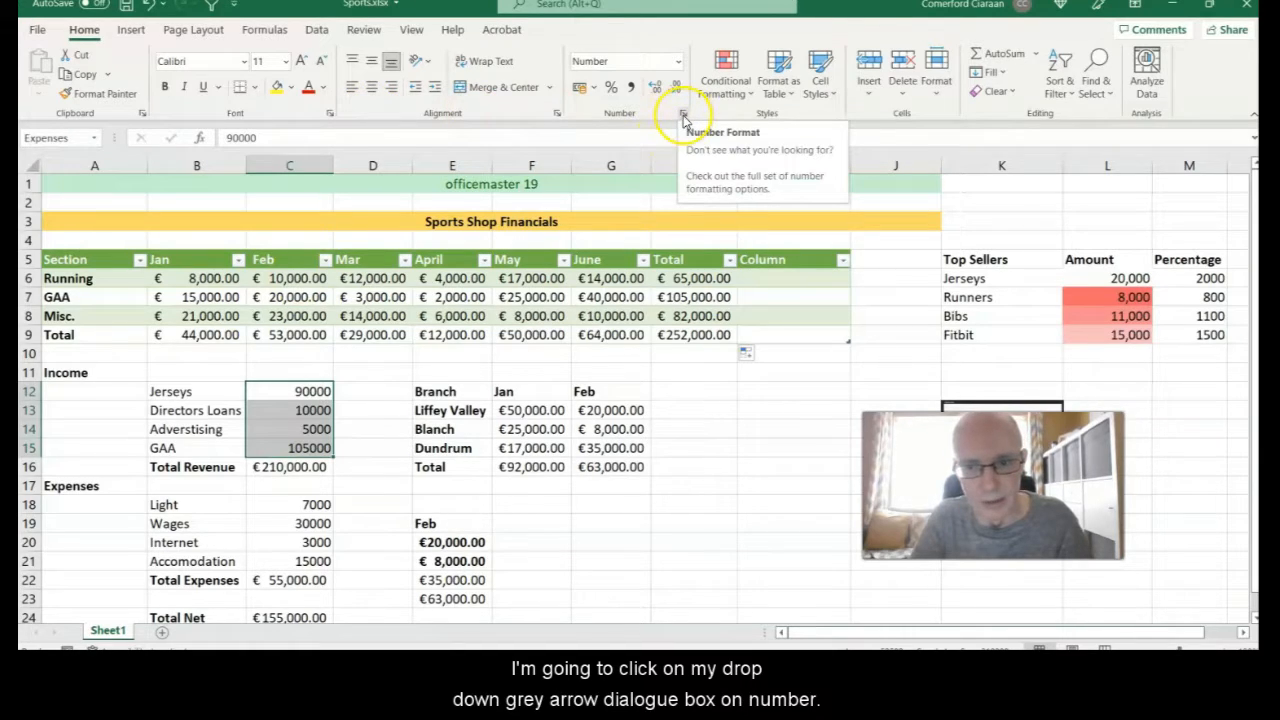
left_click(682, 116)
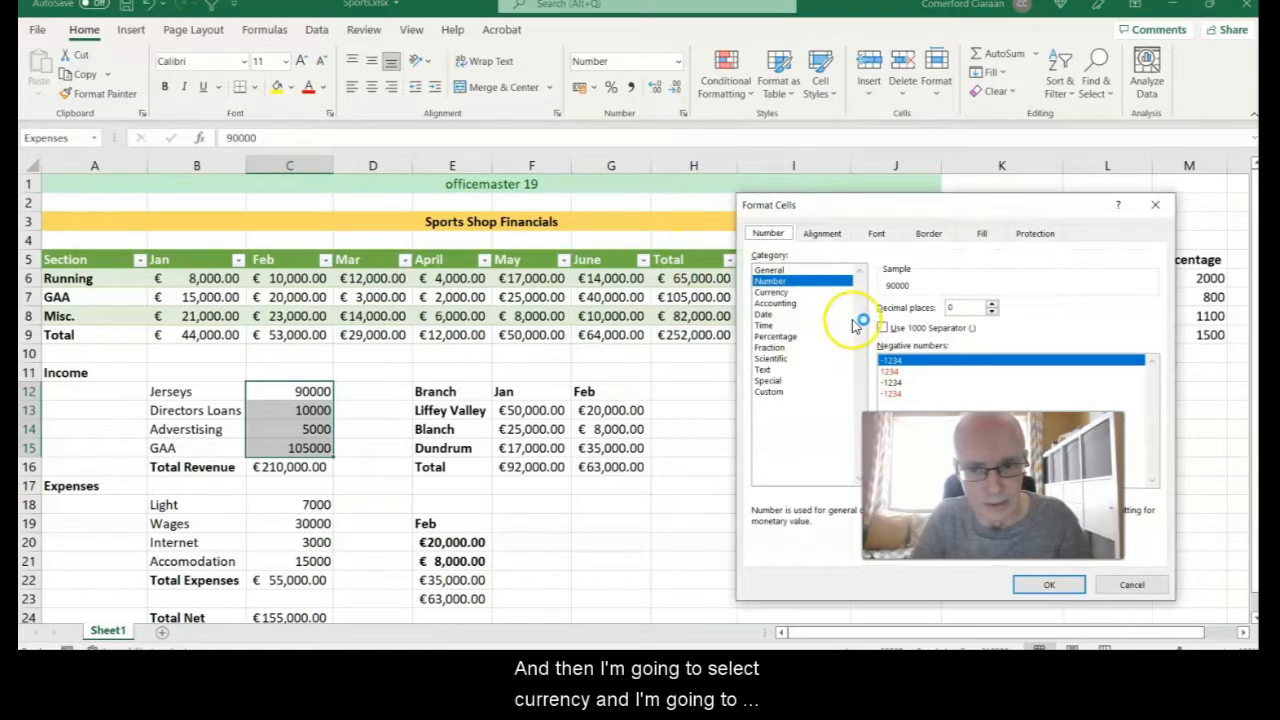
left_click(785, 292)
left_click(992, 304)
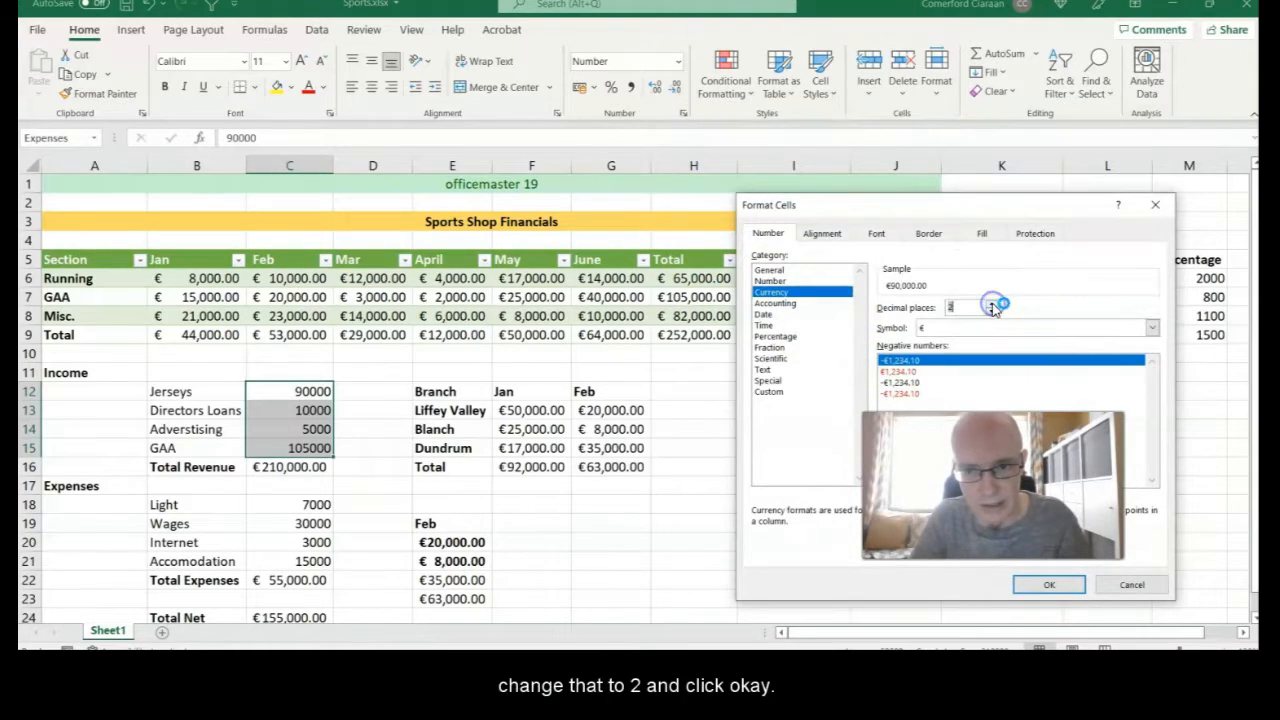
left_click(992, 304)
left_click(1049, 585)
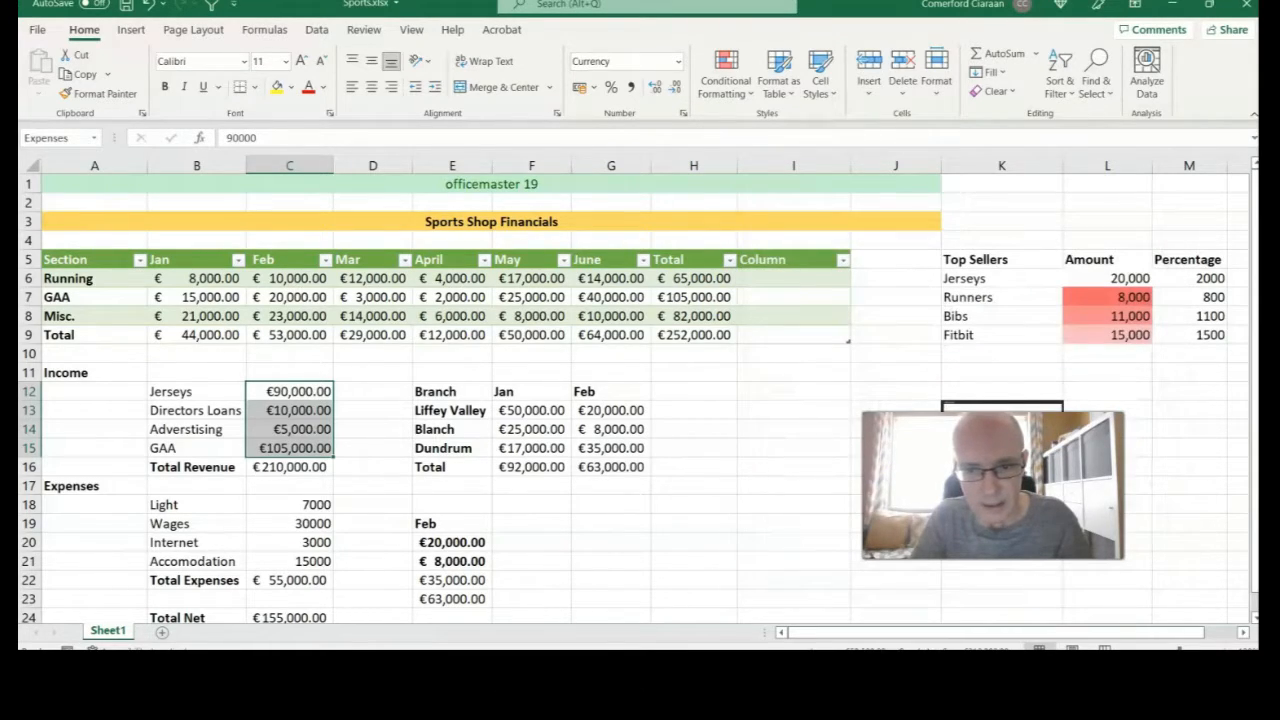
left_click_drag(1070, 513, 893, 546)
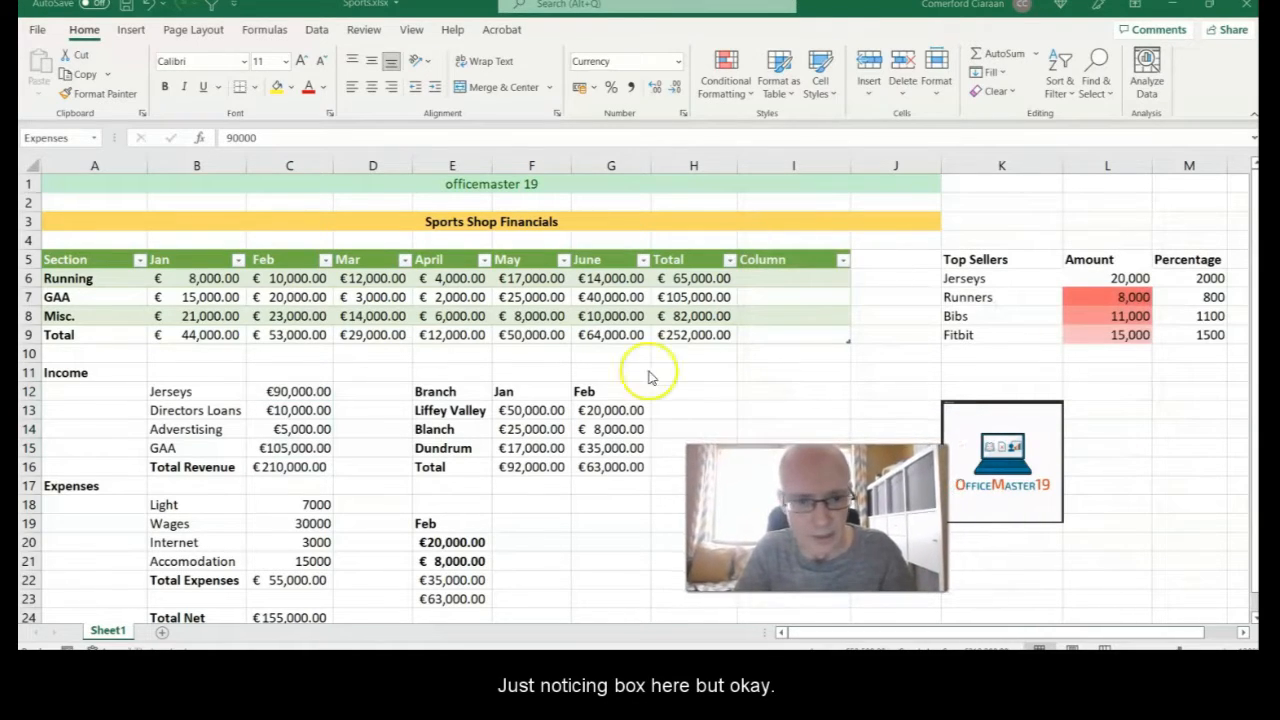
Format the expense figures in C18 to C21 as euro Currency with 2 decimal places.
left_click(300, 506)
left_click_drag(300, 507, 300, 563)
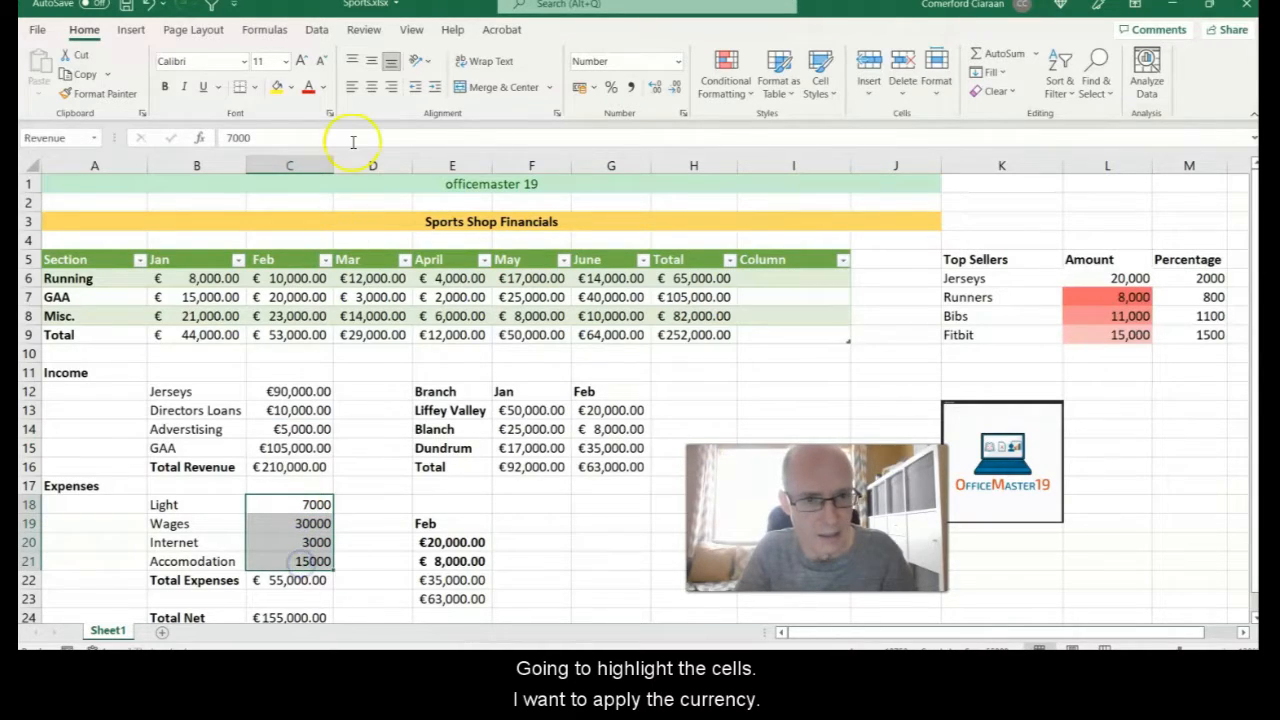
left_click(683, 116)
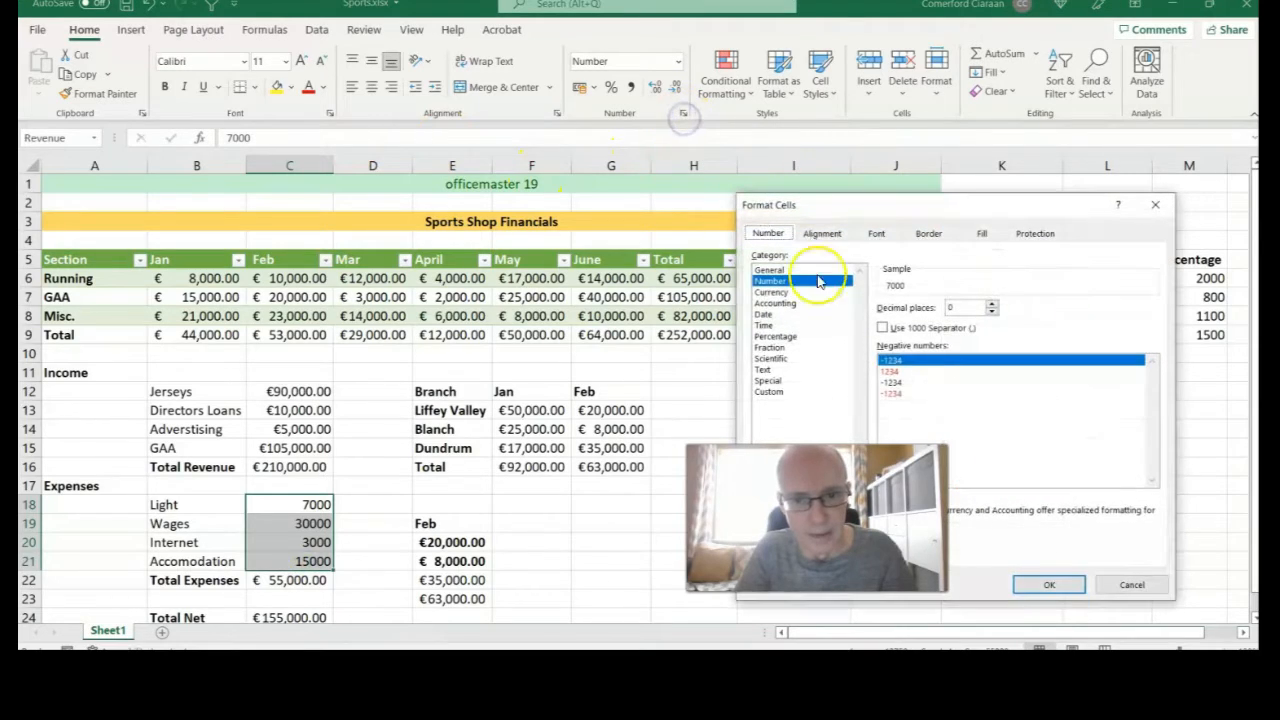
left_click(787, 292)
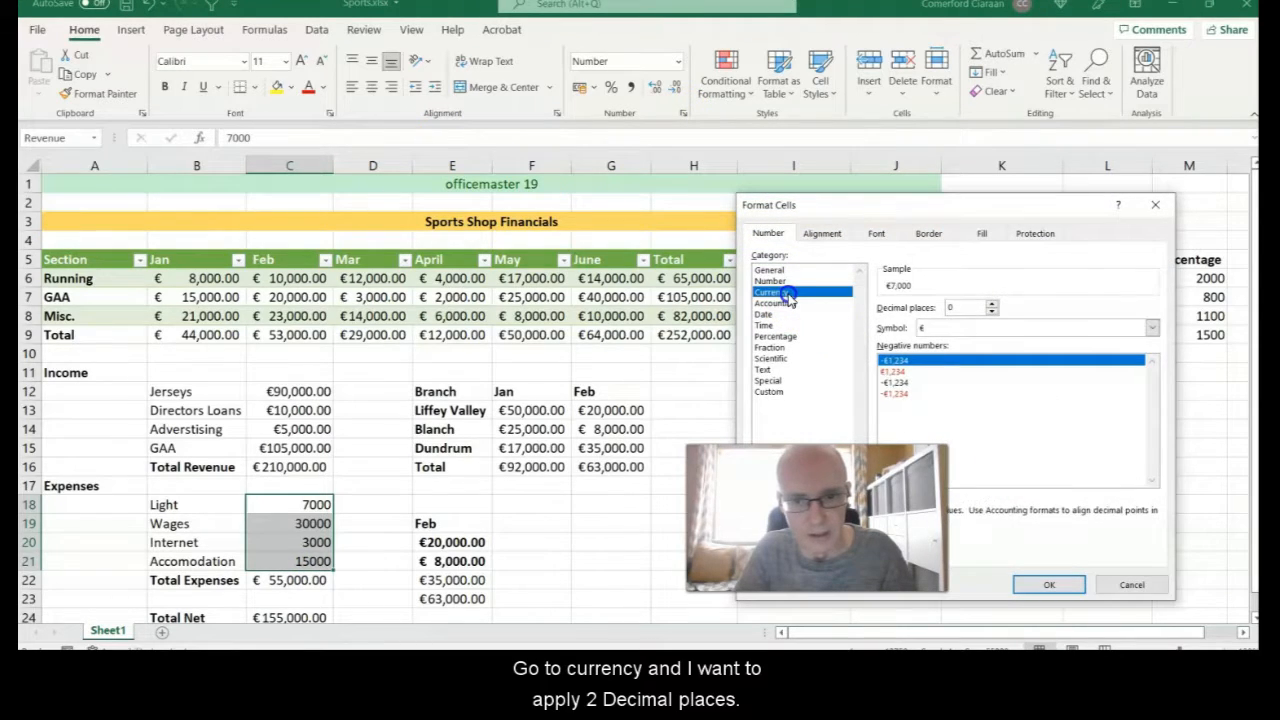
left_click(992, 305)
left_click(992, 305)
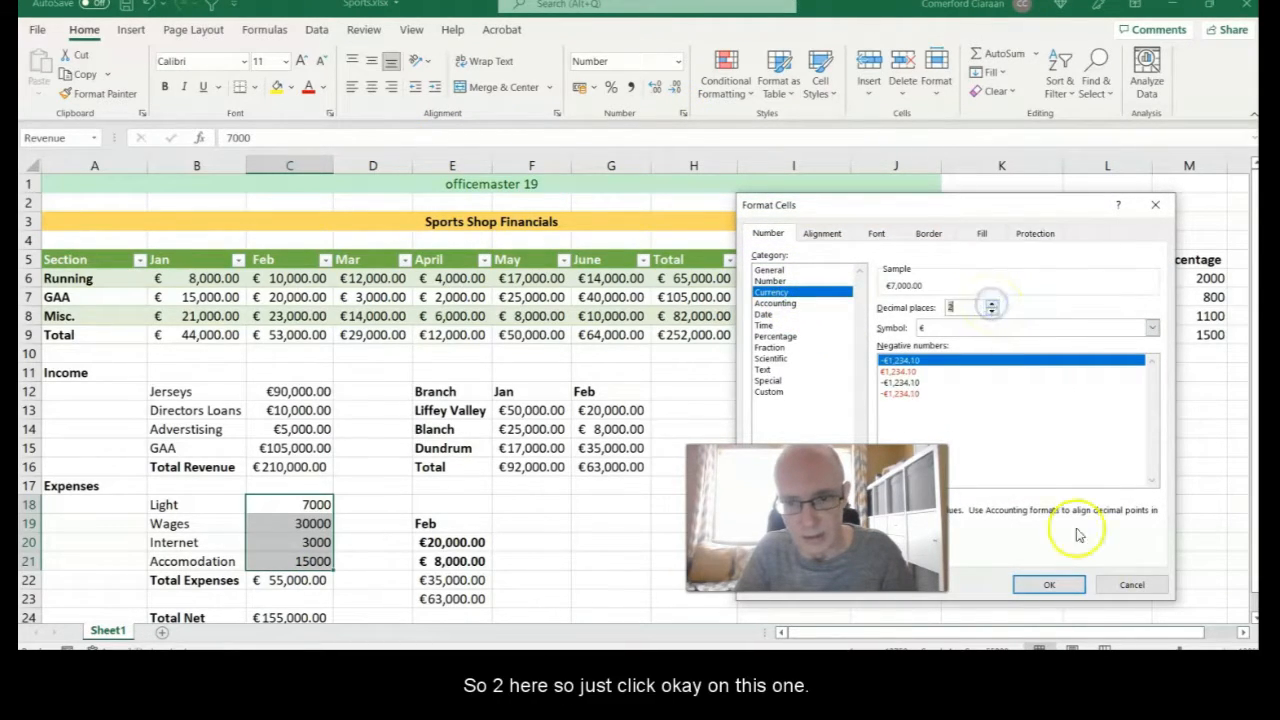
left_click(1049, 585)
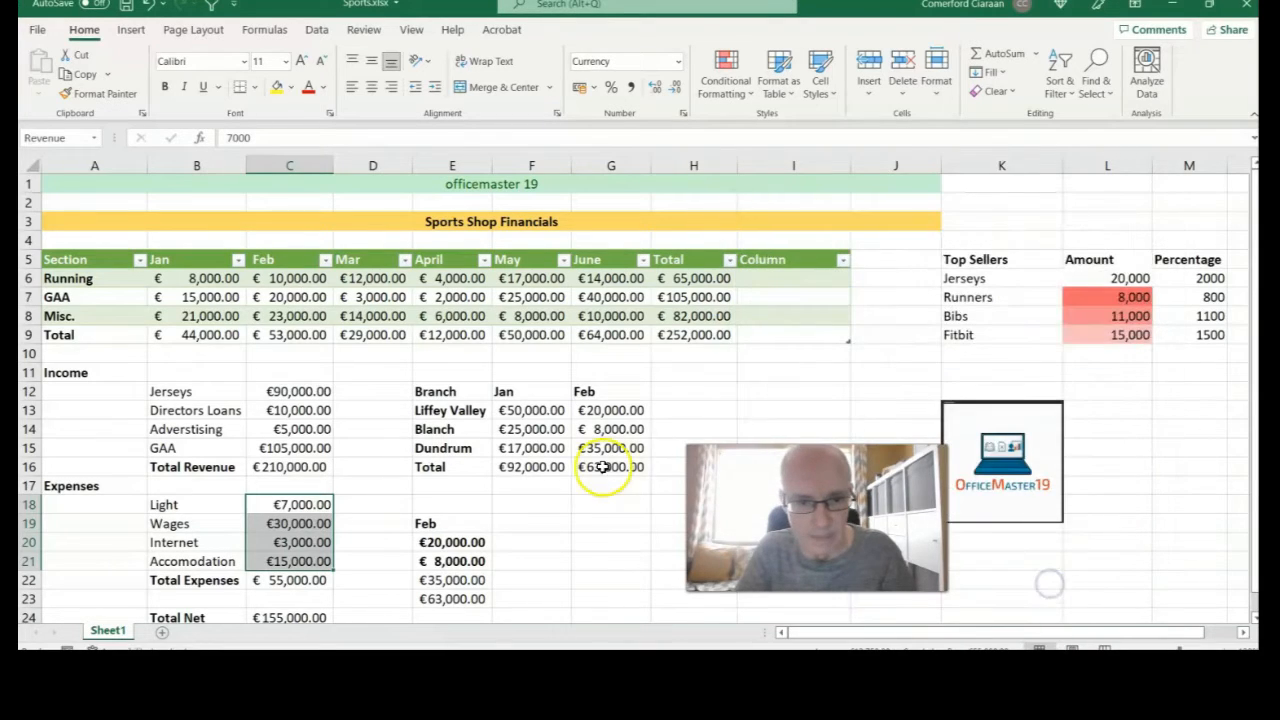
Rename the green monthly section table, A5 to I9, as Sports.
left_click(530, 503)
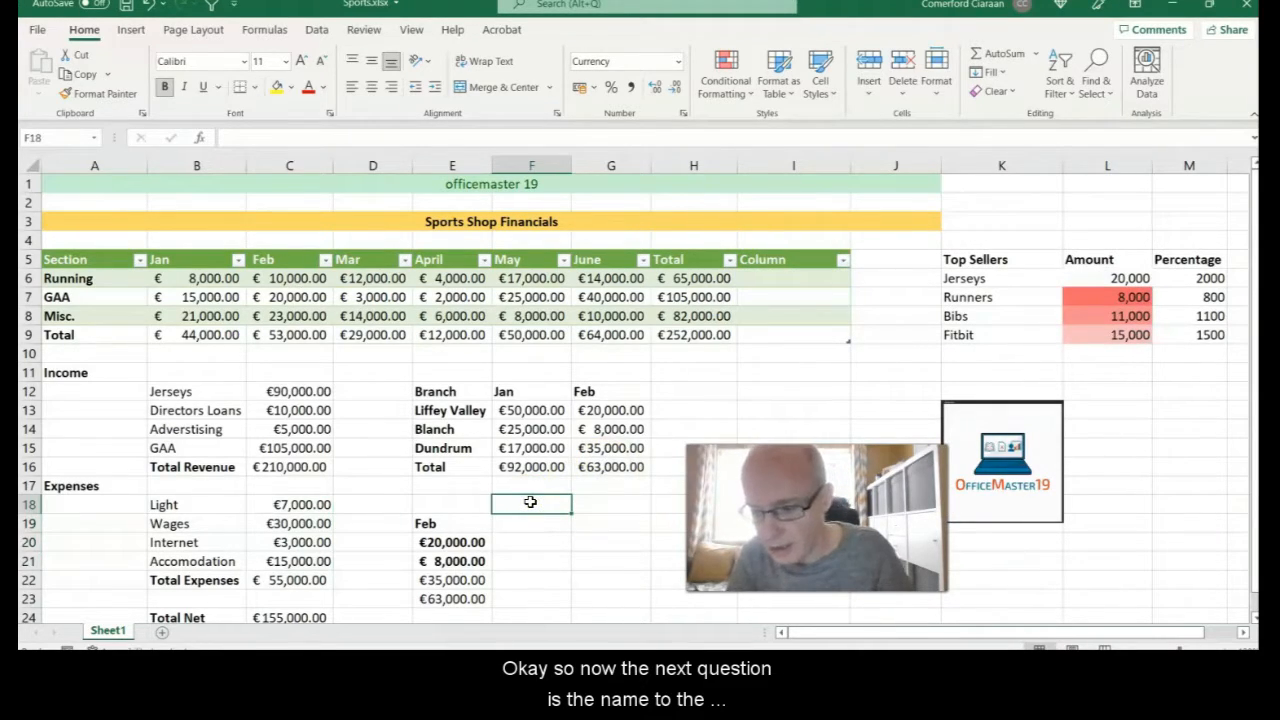
left_click(290, 300)
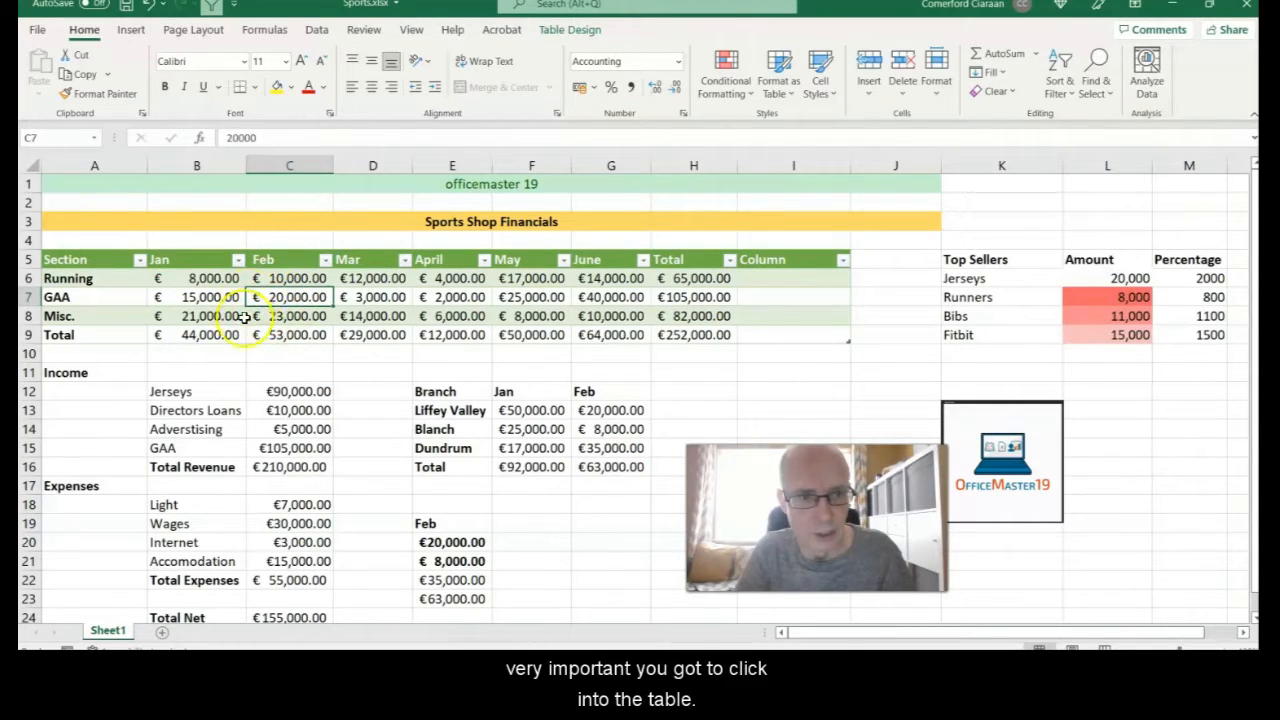
left_click(569, 30)
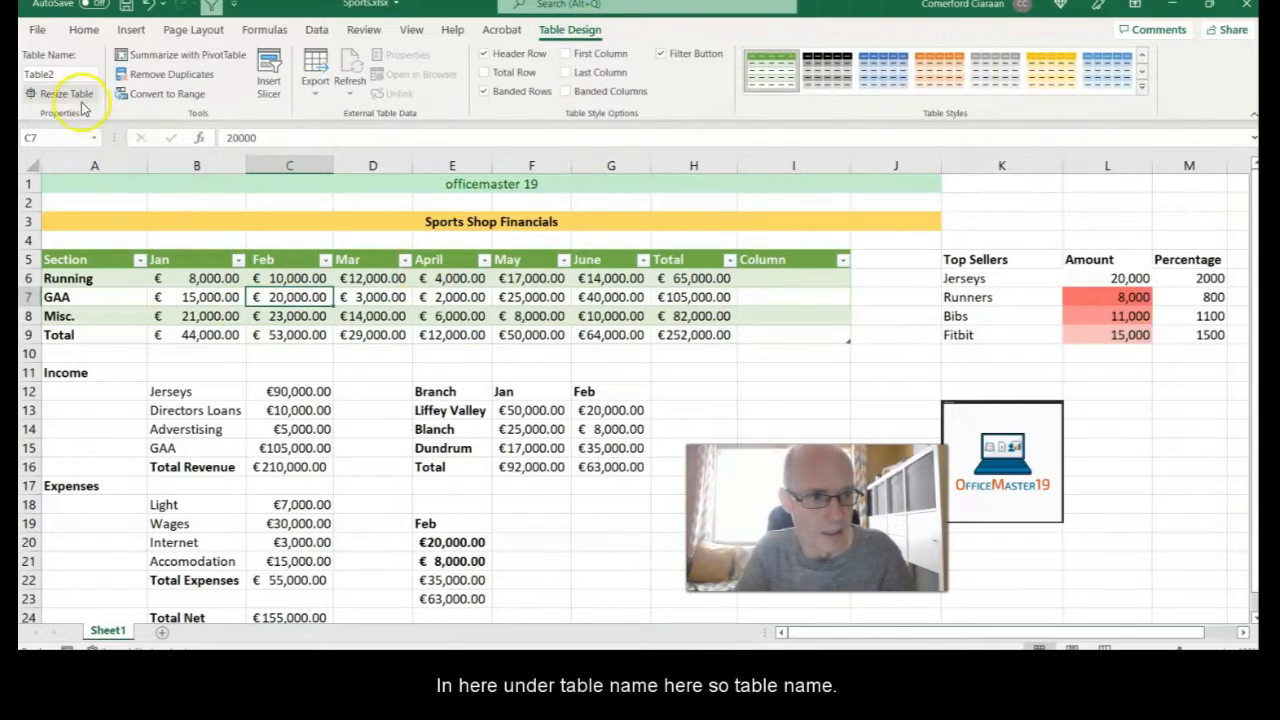
left_click(43, 73)
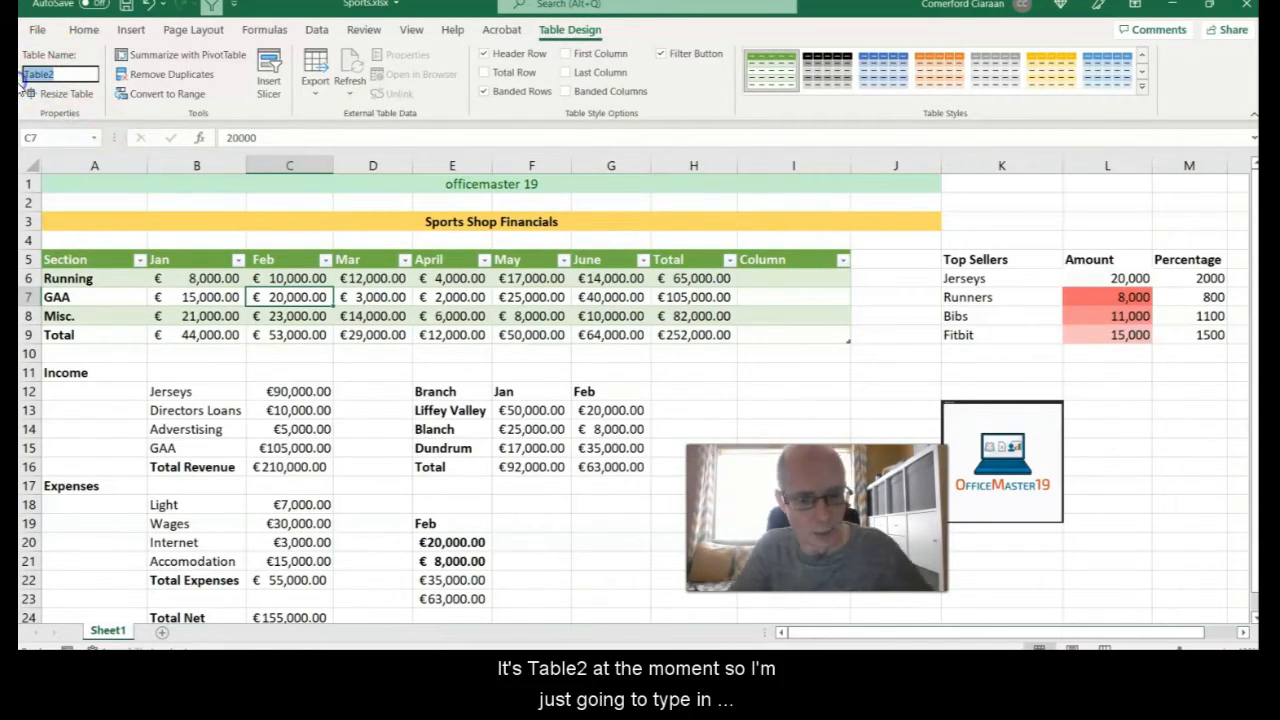
type("Sports")
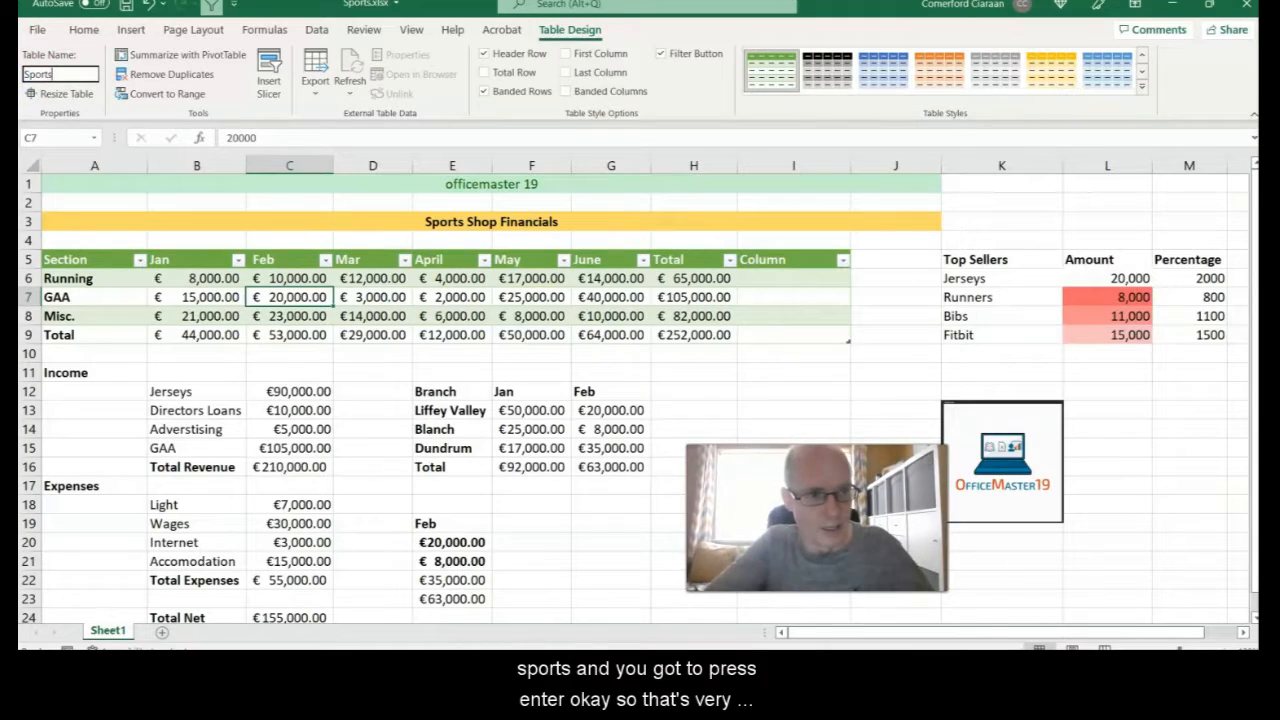
key("Return")
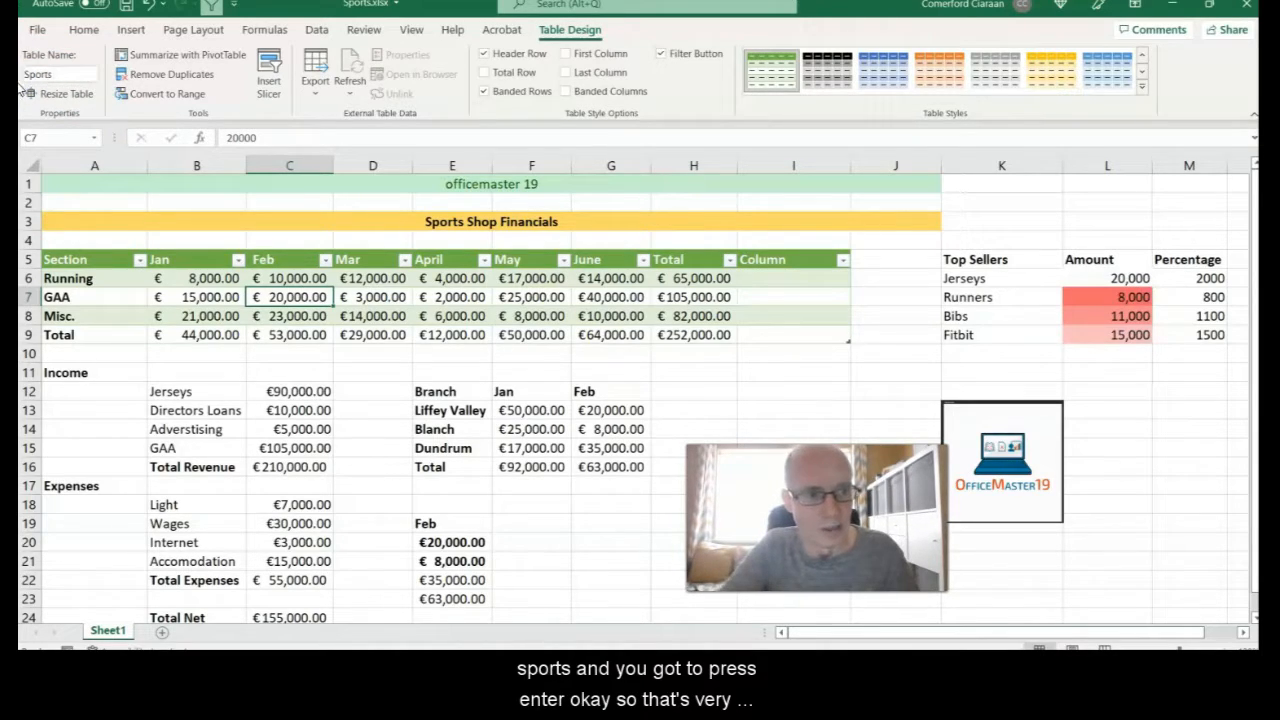
left_click(541, 524)
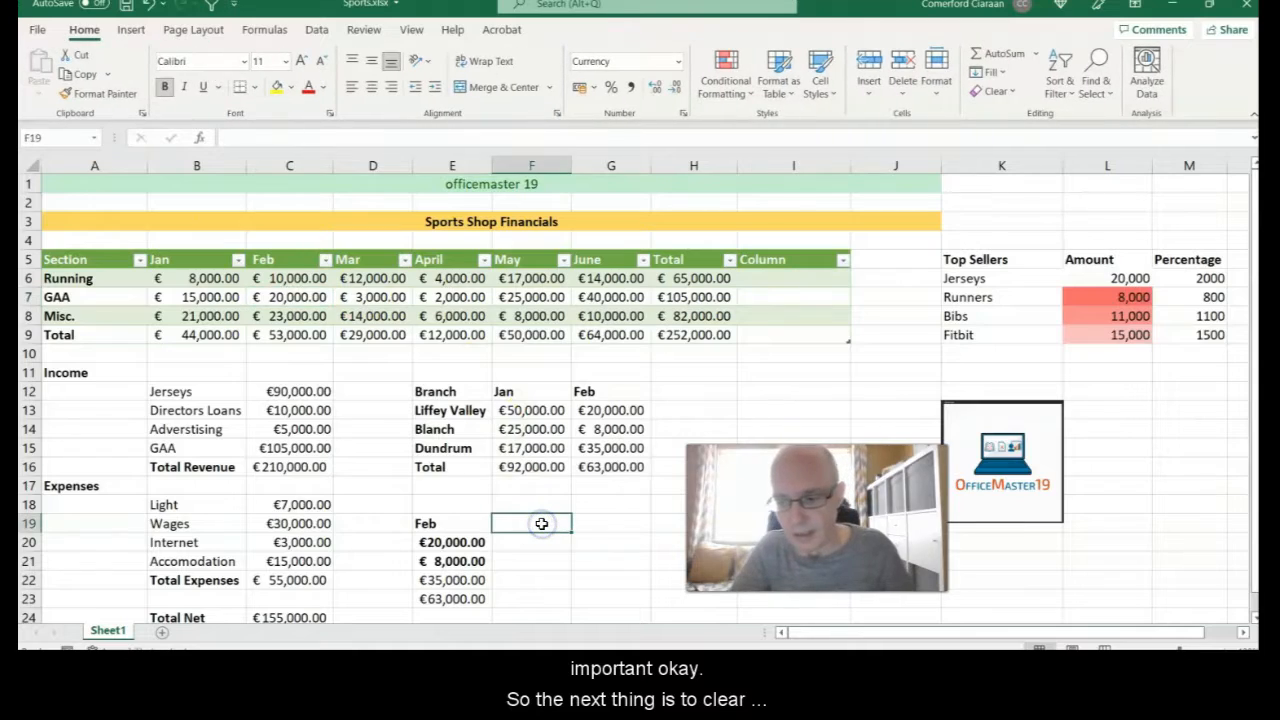
Clear the conditional formatting rules from column L, the Top Sellers Amount column.
left_click(1105, 167)
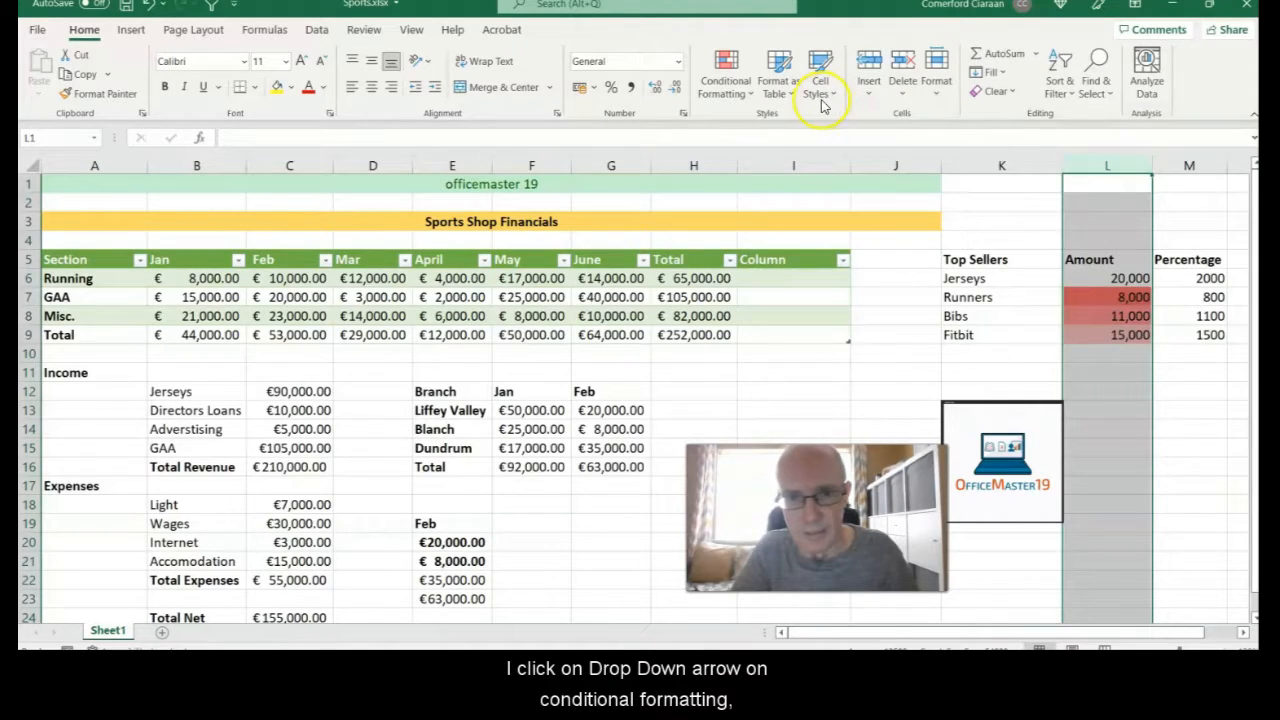
left_click(729, 96)
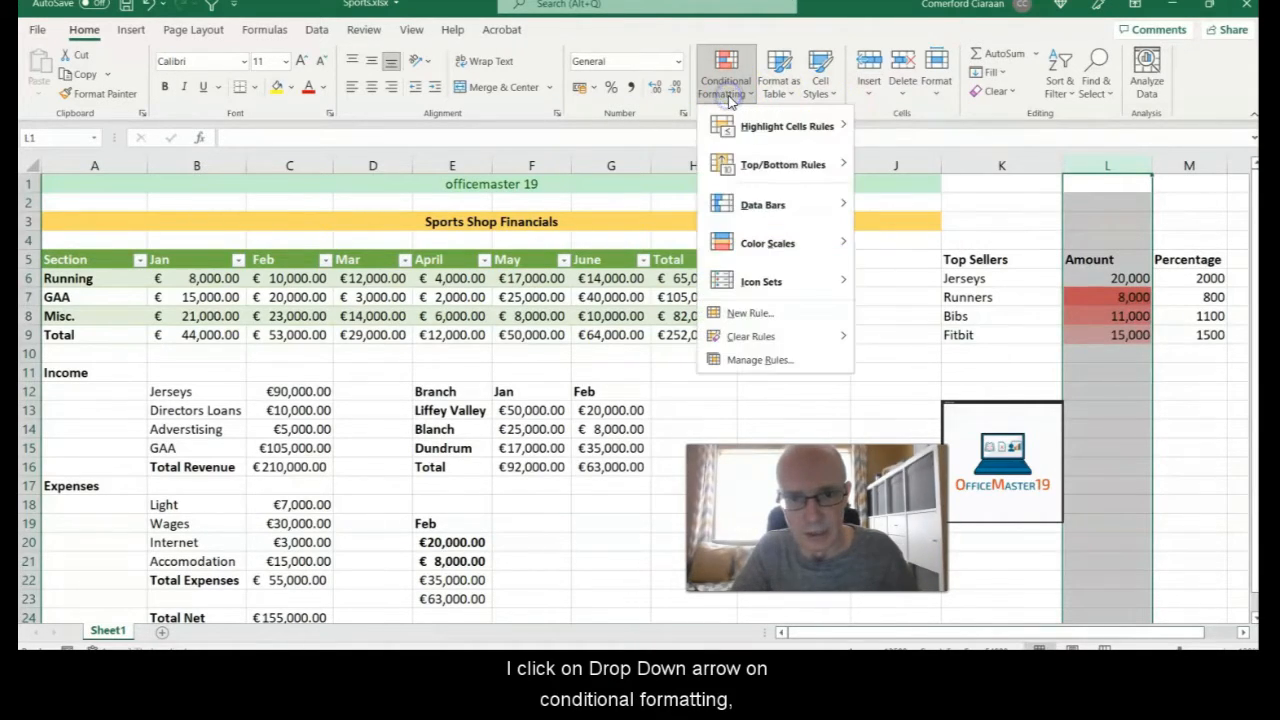
mouse_move(843, 338)
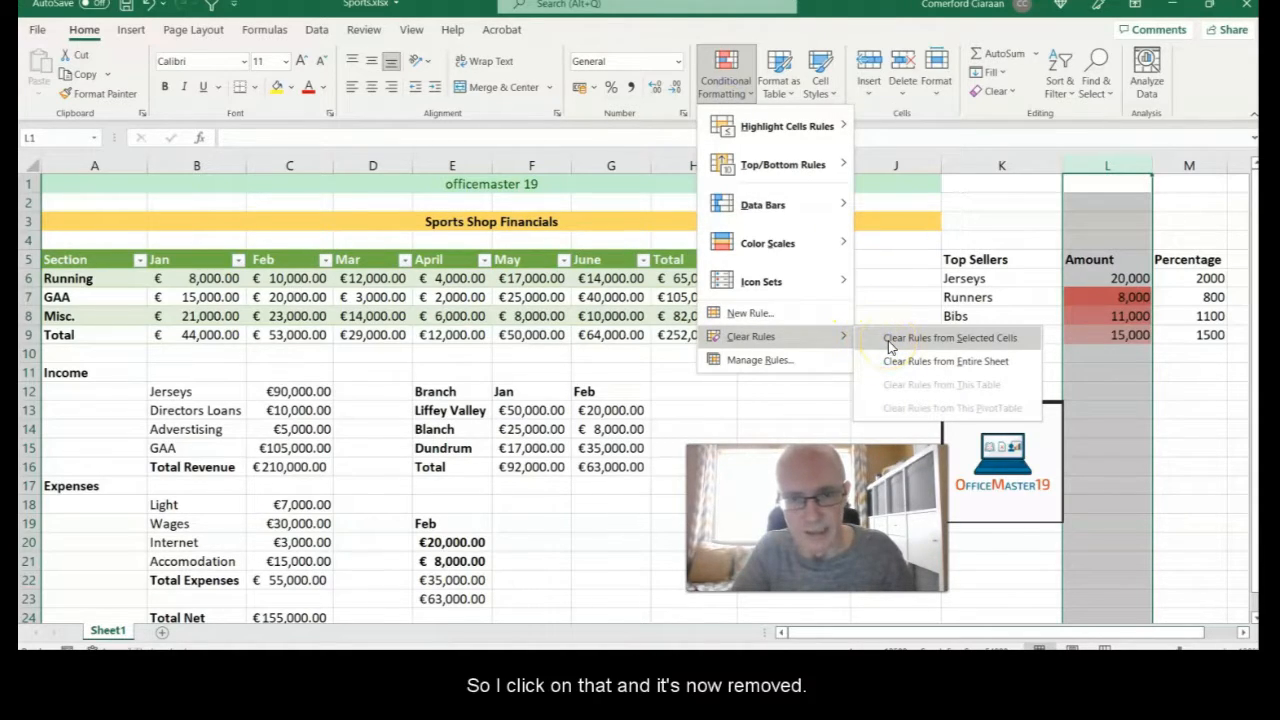
left_click(890, 345)
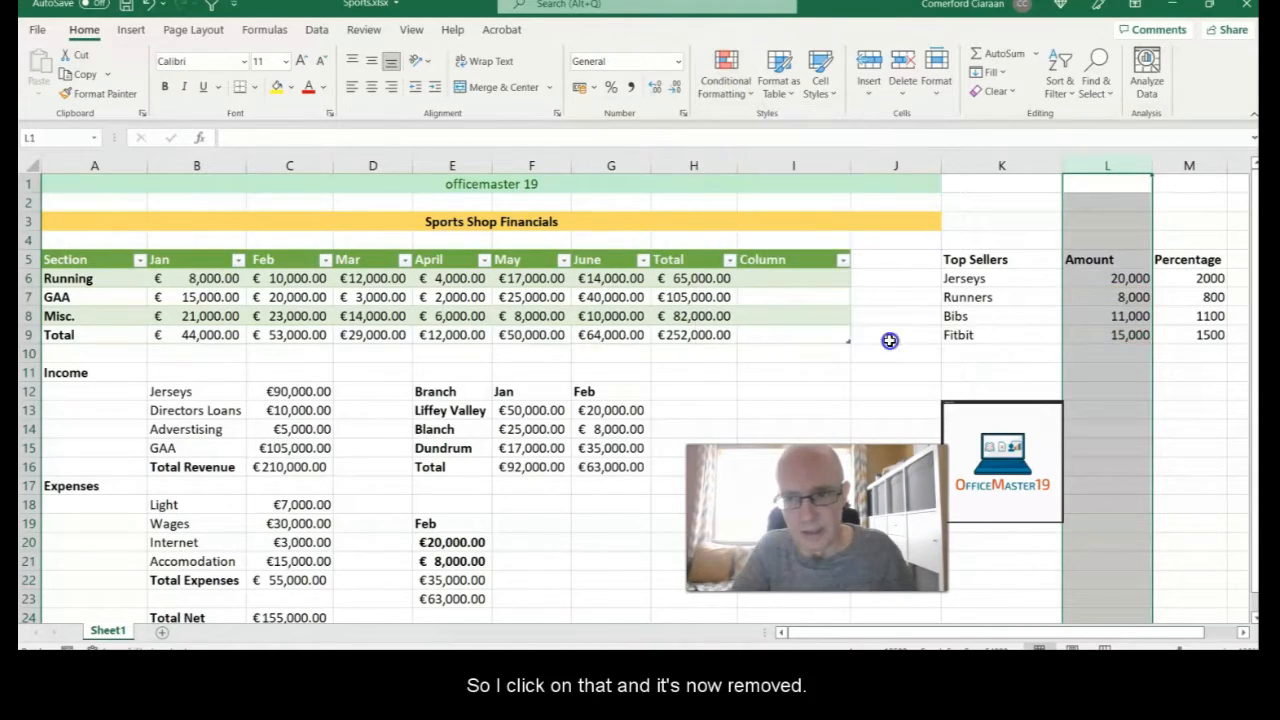
left_click(1131, 354)
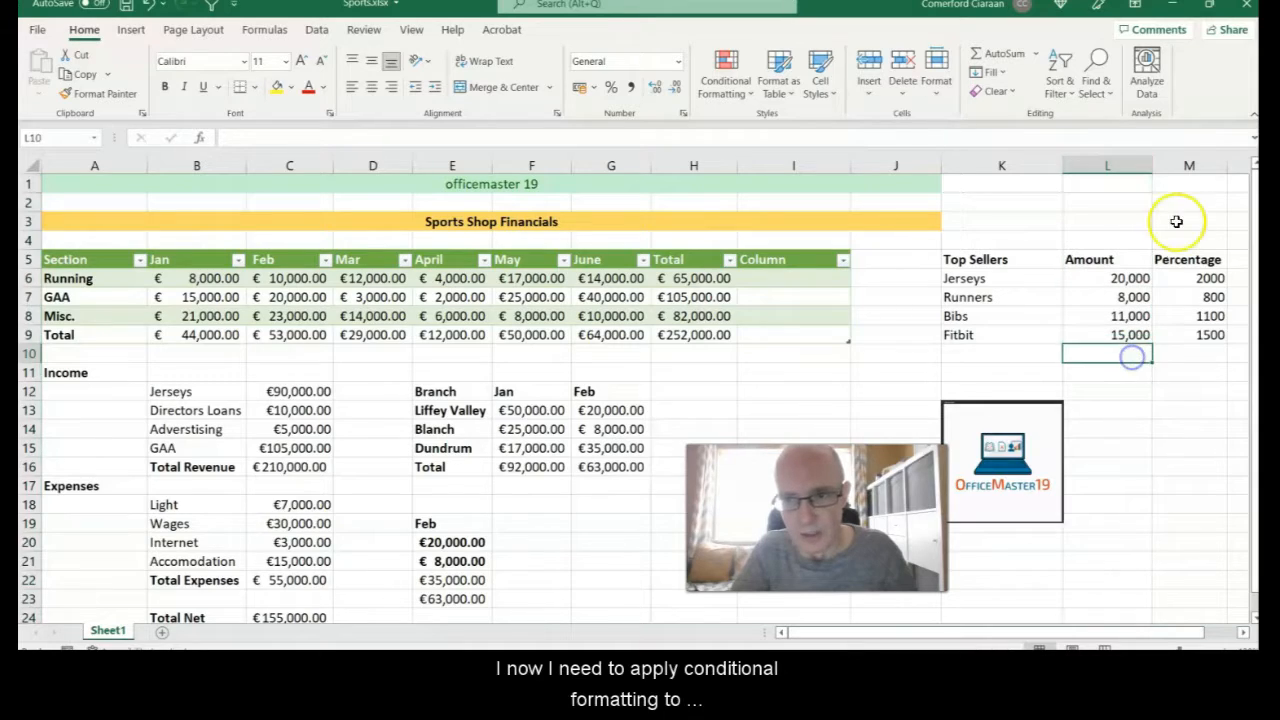
Apply green gradient fill data bars as conditional formatting to column M, the Percentage column.
left_click(1184, 168)
left_click(722, 98)
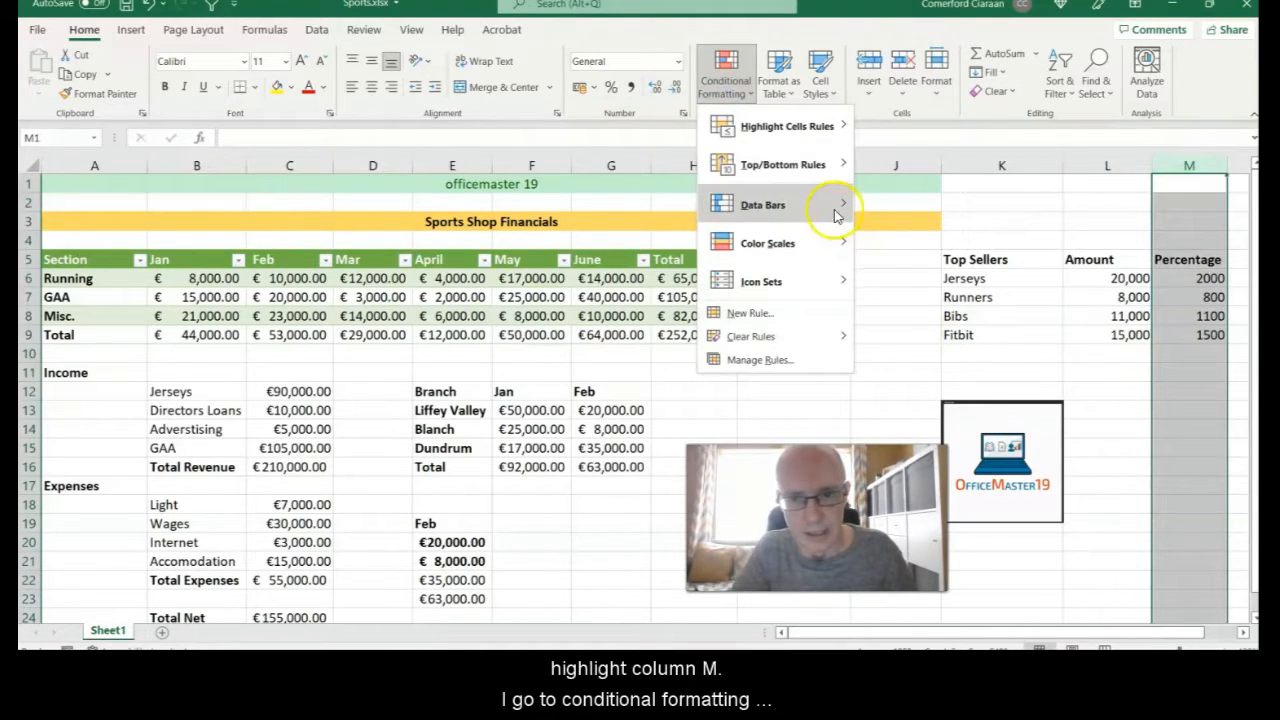
mouse_move(838, 206)
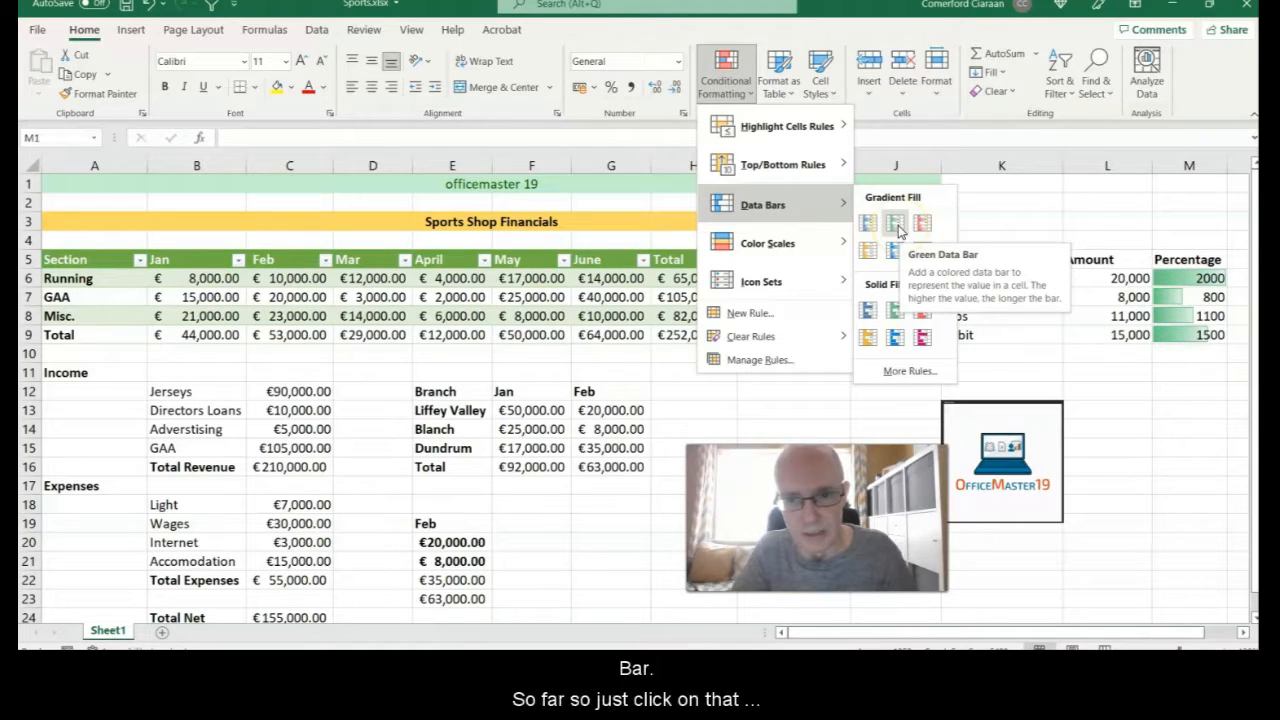
left_click(896, 226)
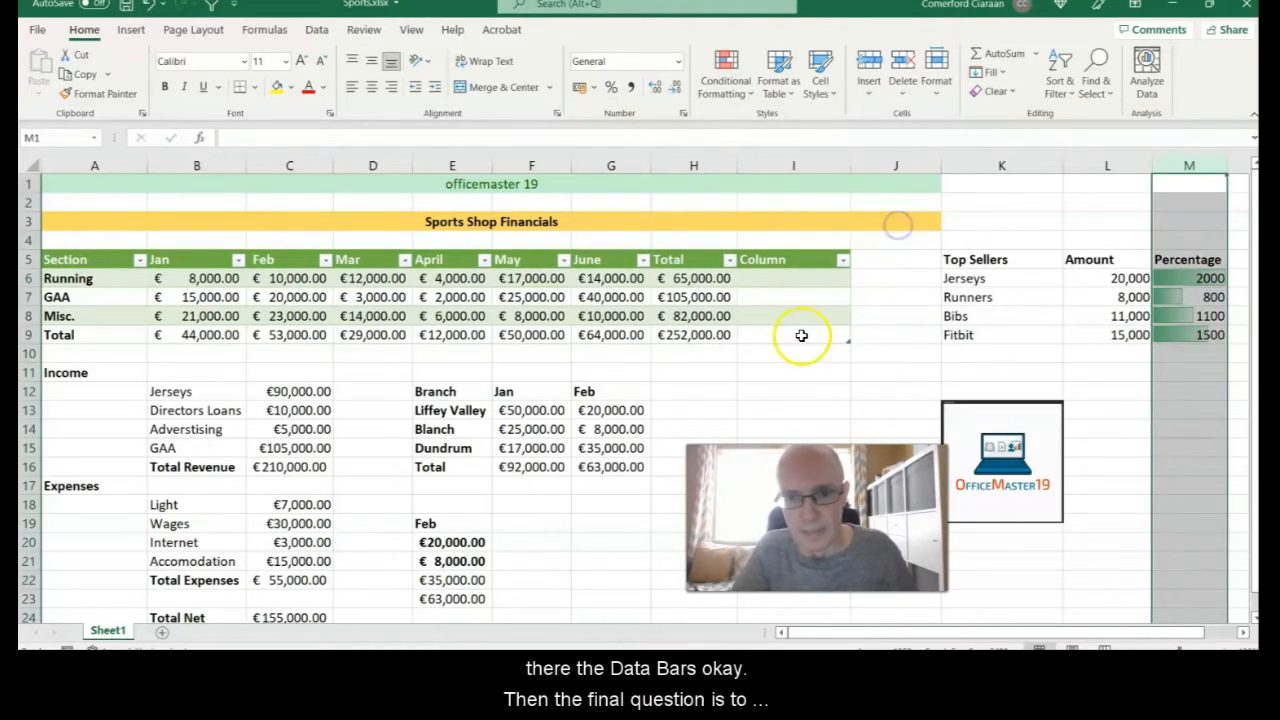
left_click(795, 391)
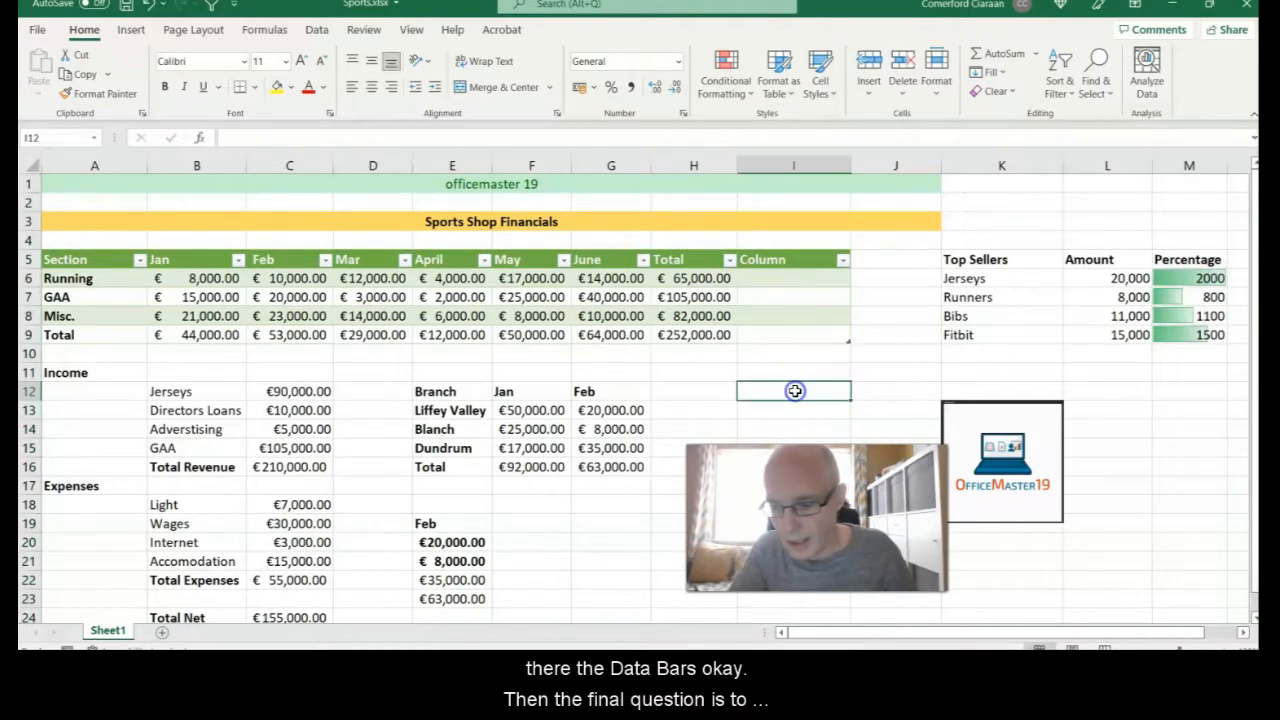
Insert a Column sparkline in I6 using the data range B6:H6 and autofill it down to I9.
left_click(758, 278)
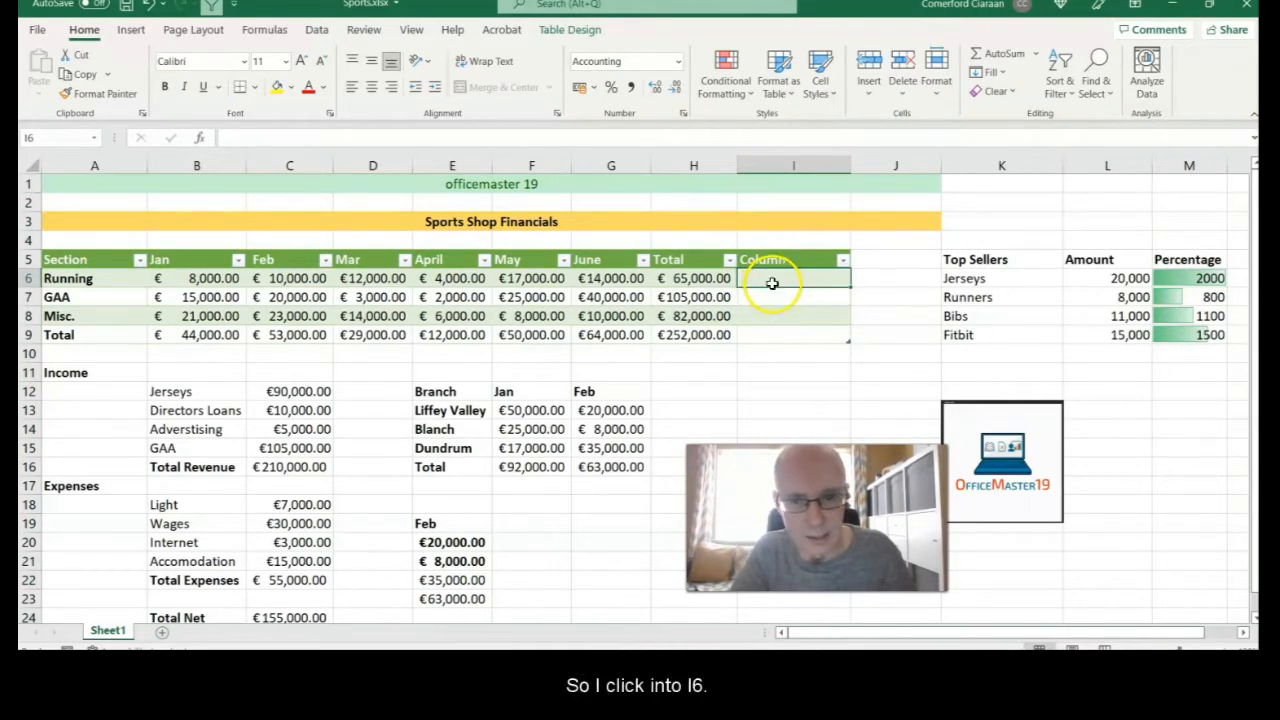
left_click(133, 30)
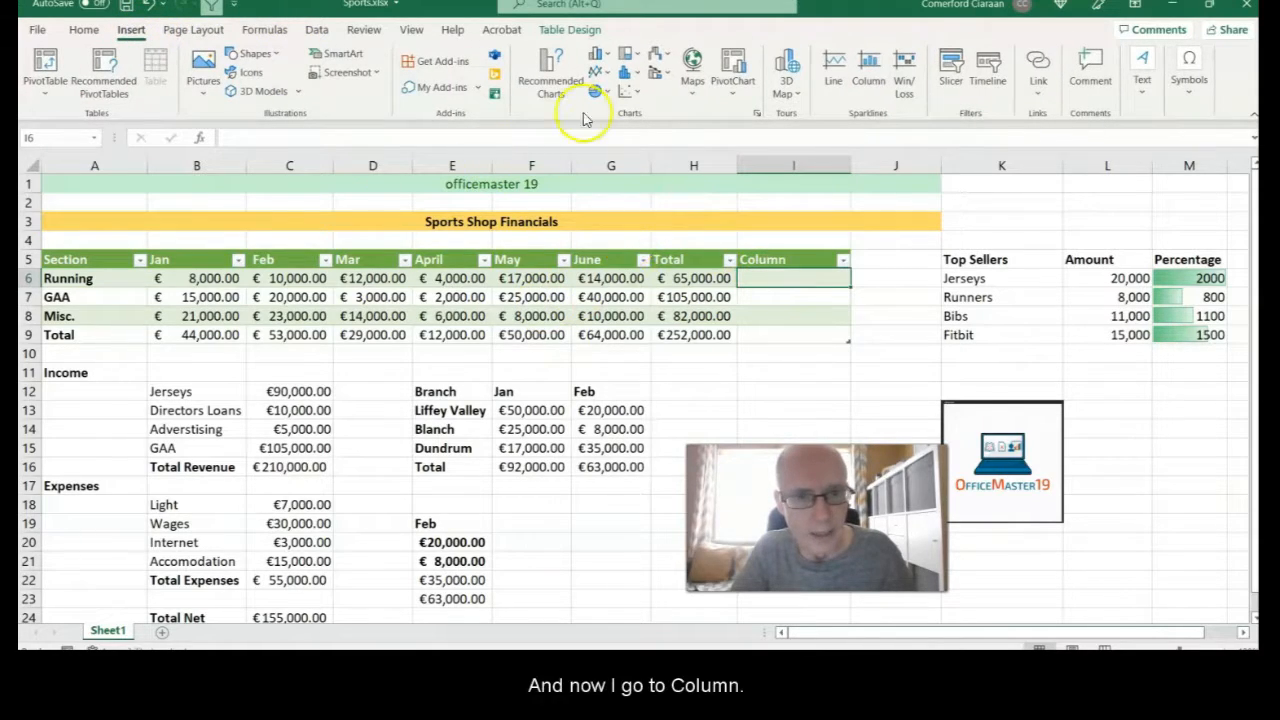
left_click(868, 82)
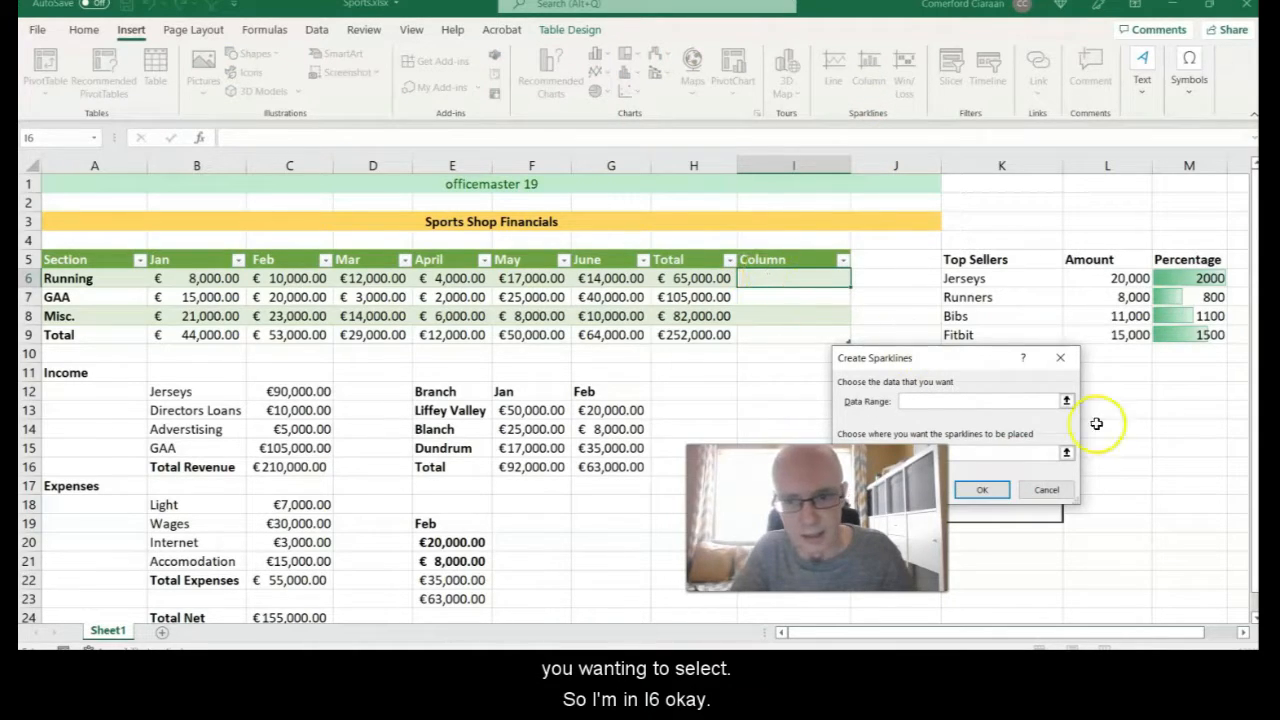
left_click(1066, 401)
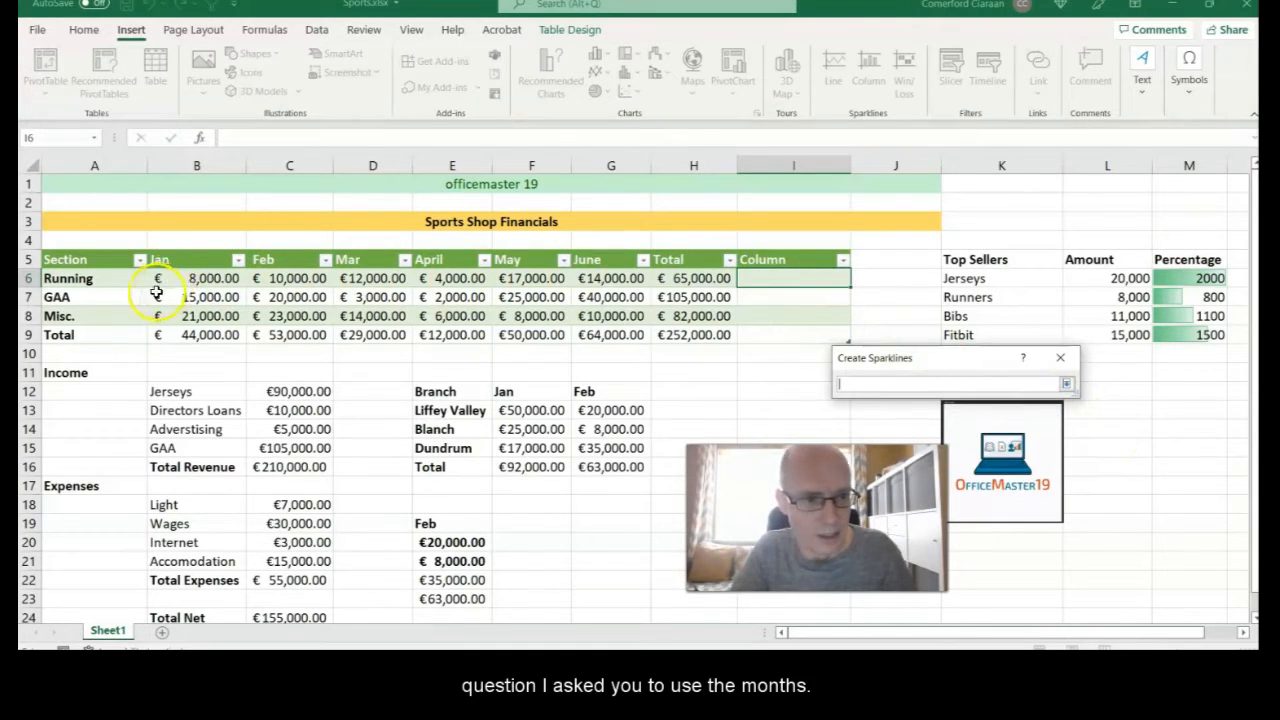
left_click_drag(176, 278, 688, 275)
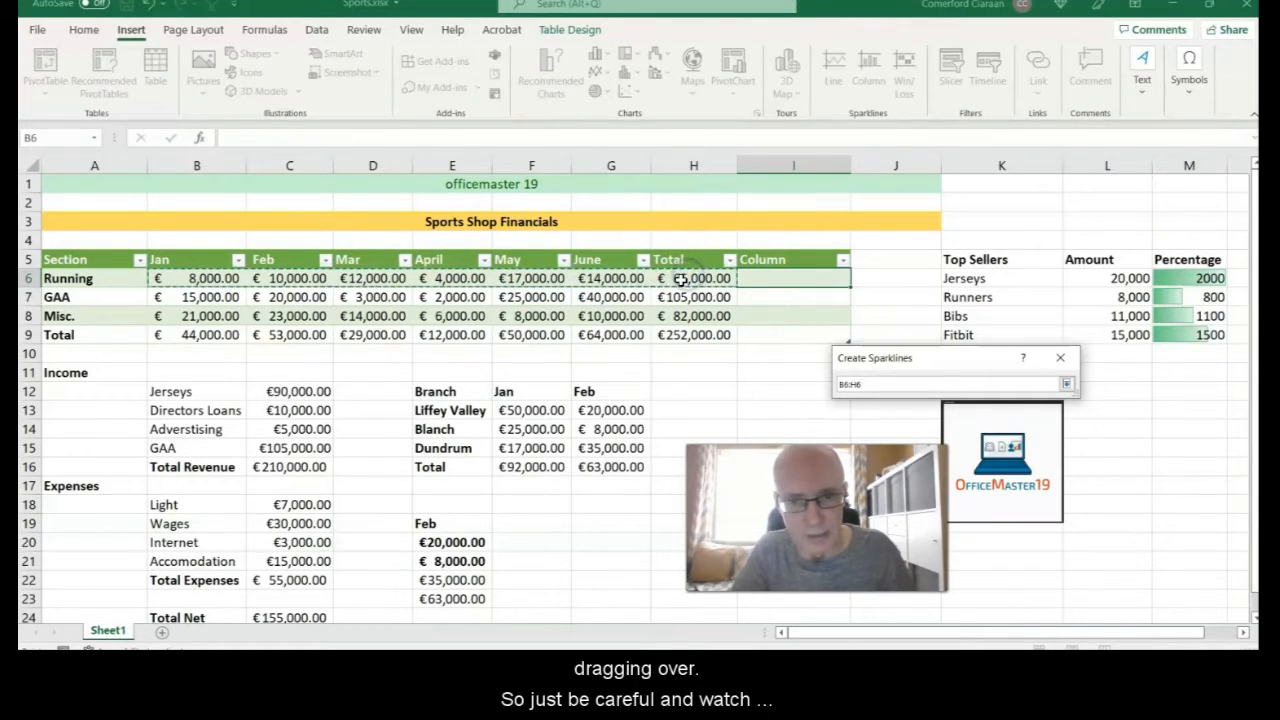
left_click(1066, 384)
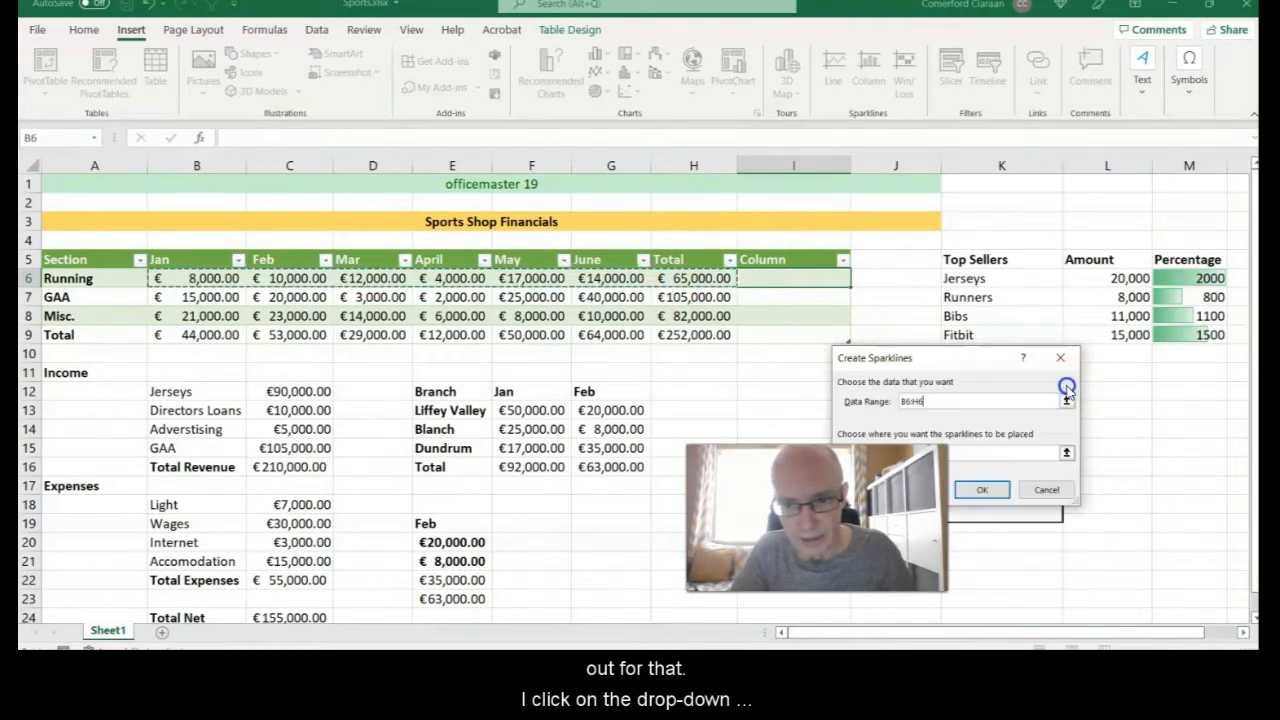
left_click(982, 489)
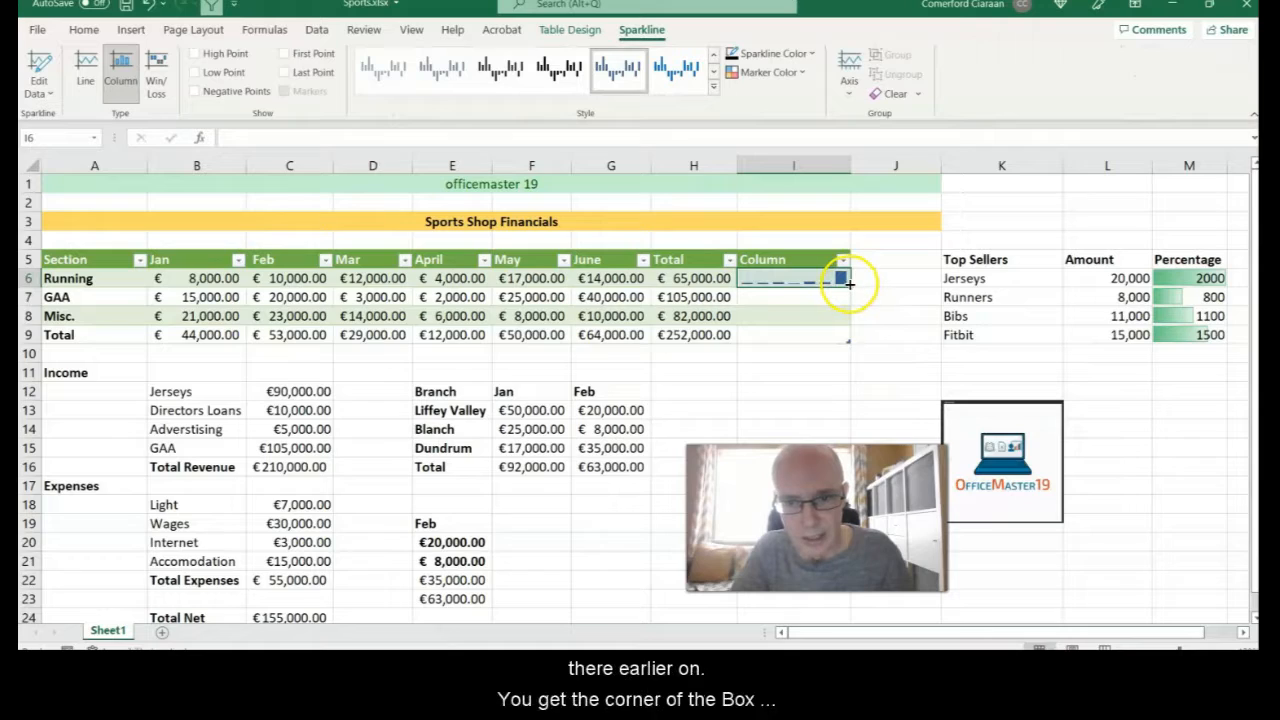
left_click_drag(847, 294, 840, 338)
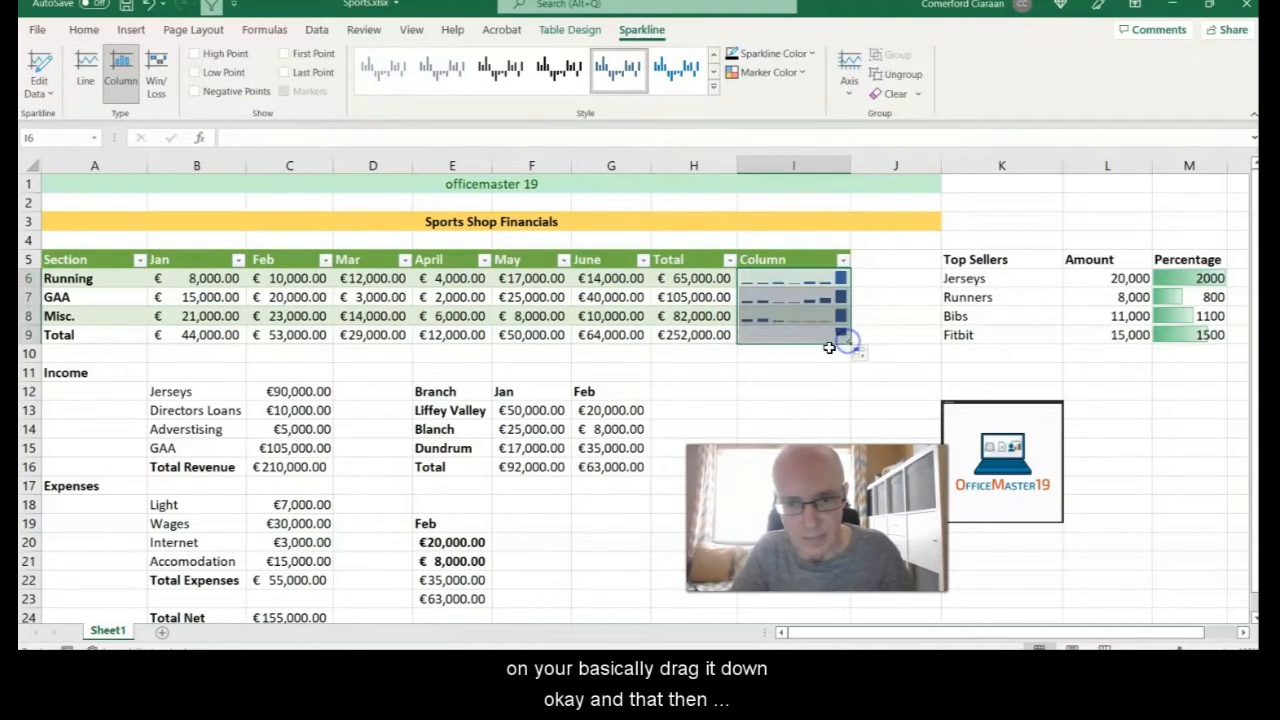
left_click(794, 388)
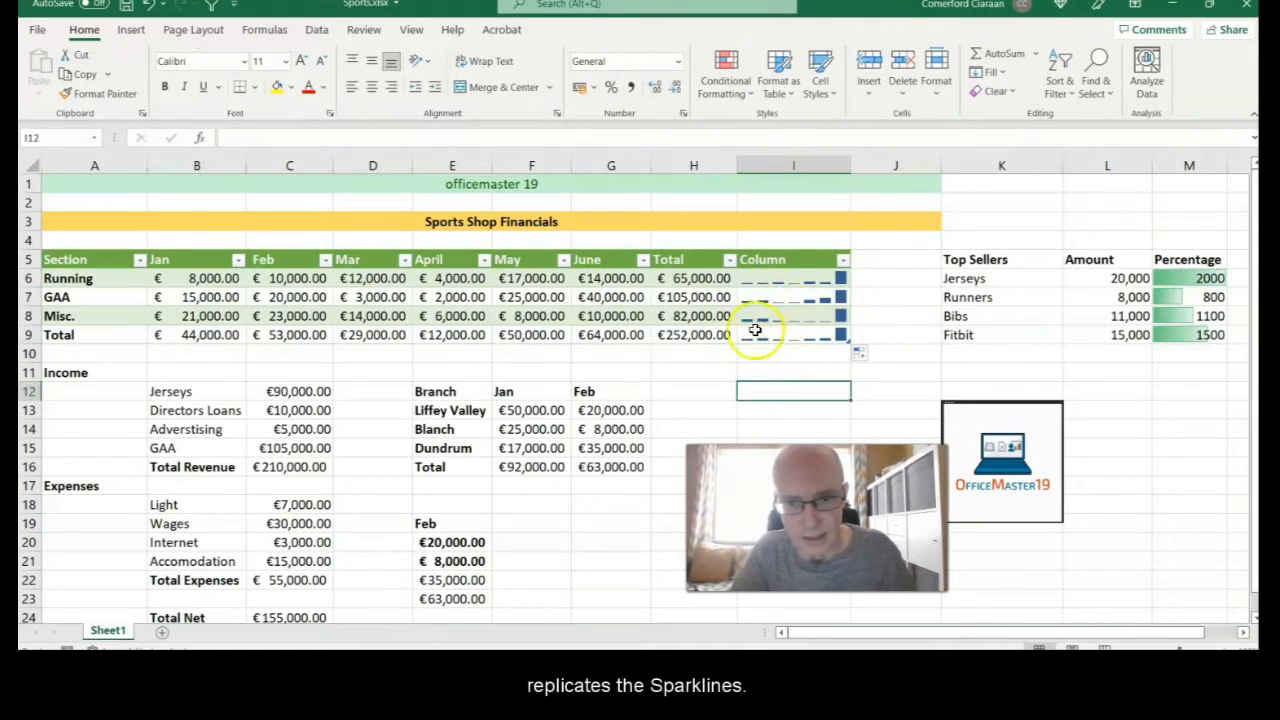